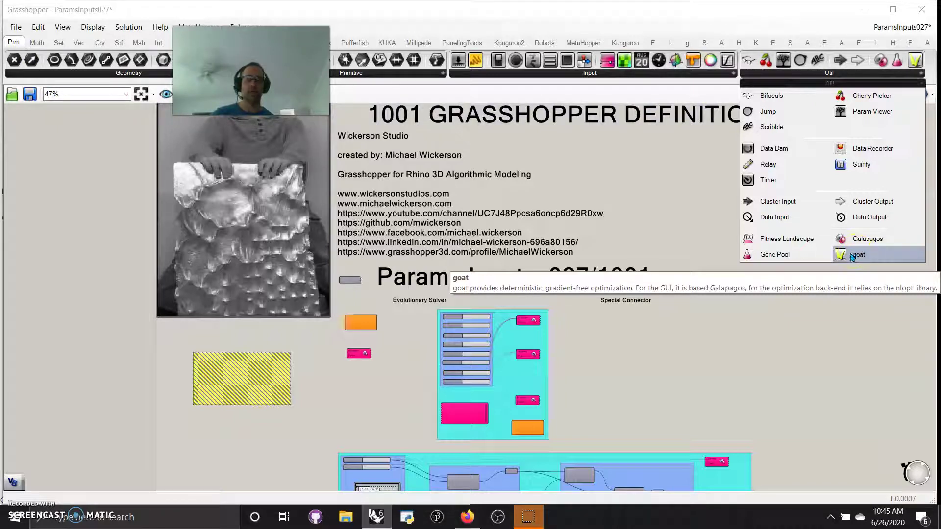
Examine which number sliders feed the topmost grouped Galapagos component's genome and its options for linking sliders.
{"action": "left_click", "coordinate": [782, 247]}
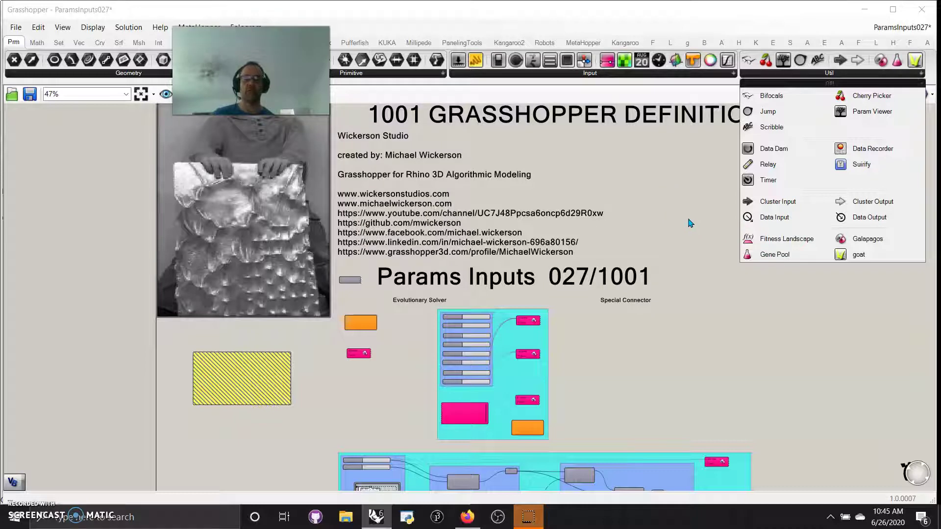
{"action": "scroll", "coordinate": [420, 315], "scroll_direction": "up", "scroll_amount": 6}
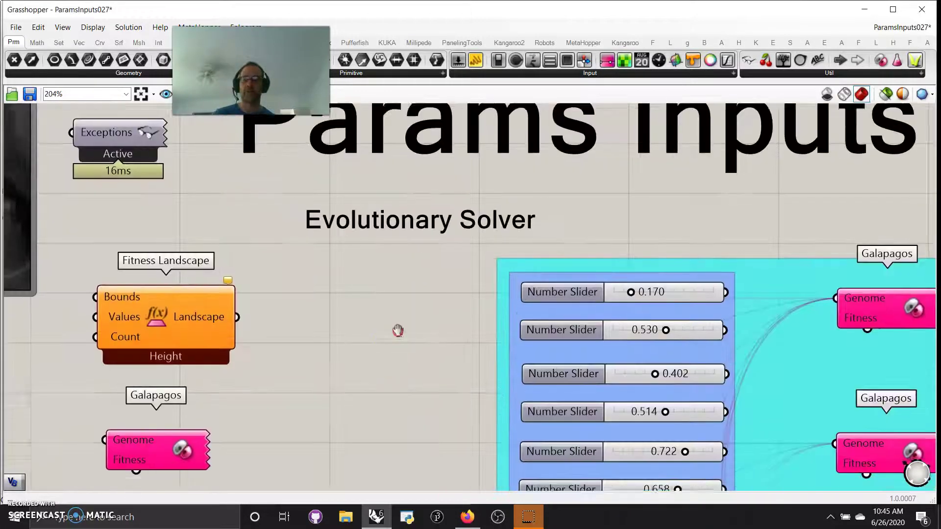
{"action": "right_click_drag", "start_coordinate": [398, 330], "coordinate": [366, 239]}
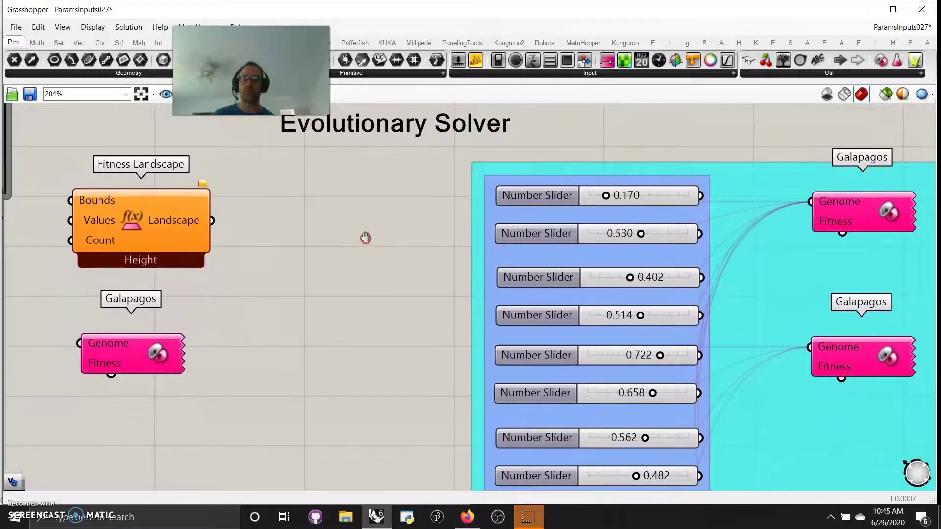
{"action": "right_click_drag", "start_coordinate": [385, 272], "coordinate": [371, 280]}
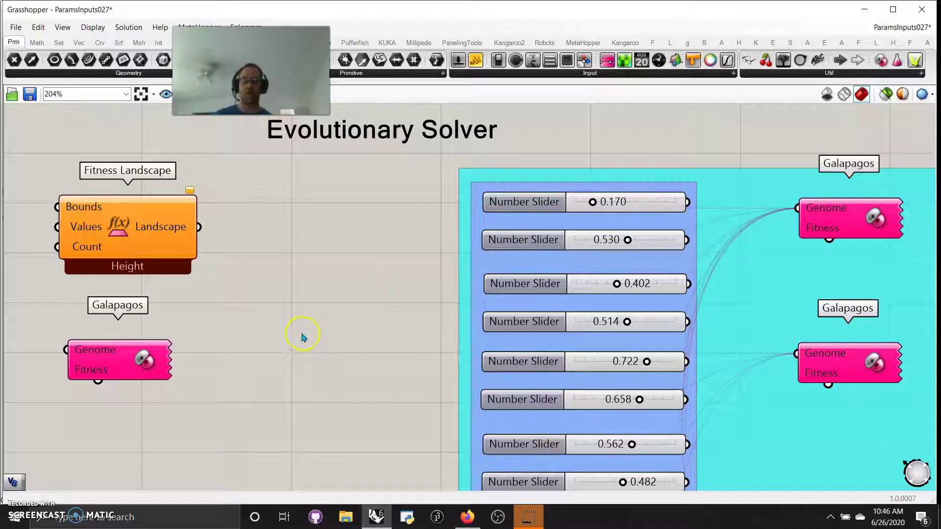
{"action": "right_click_drag", "start_coordinate": [293, 318], "coordinate": [288, 282]}
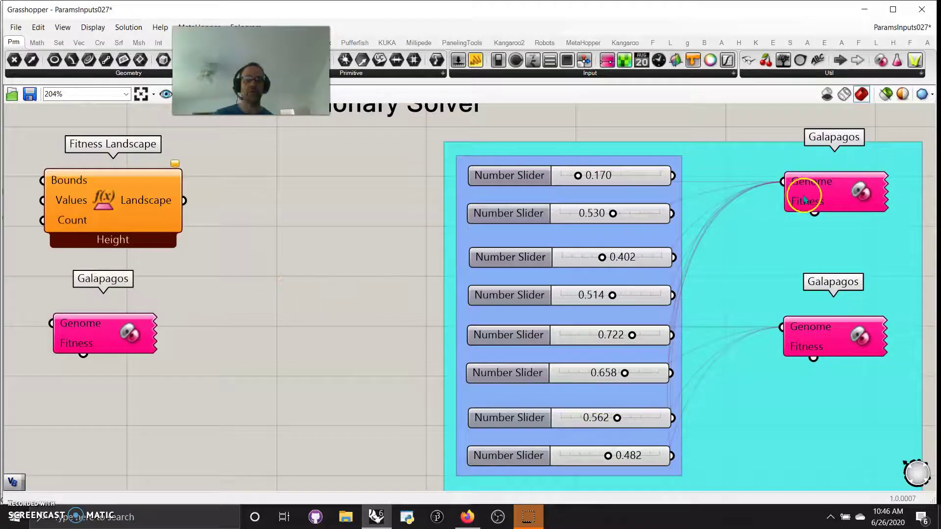
{"action": "left_click", "coordinate": [822, 199]}
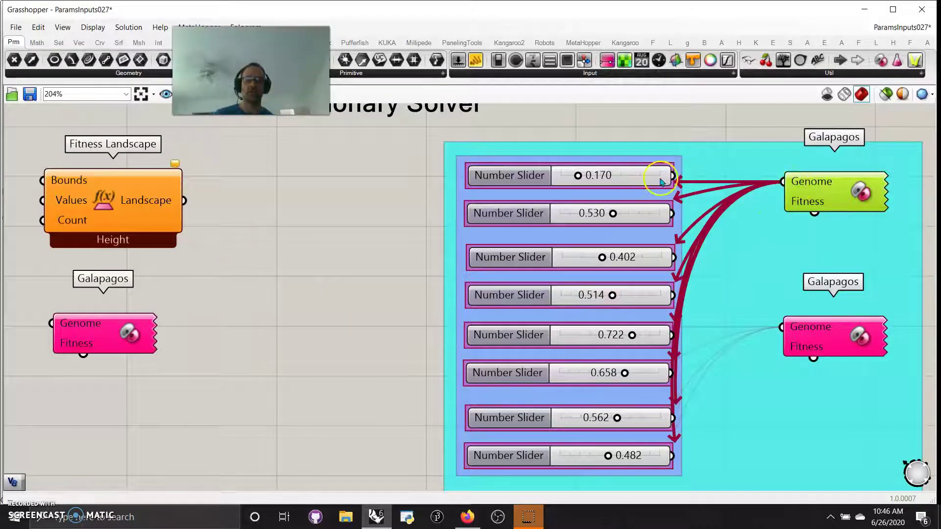
{"action": "left_click_drag", "start_coordinate": [672, 177], "coordinate": [790, 188]}
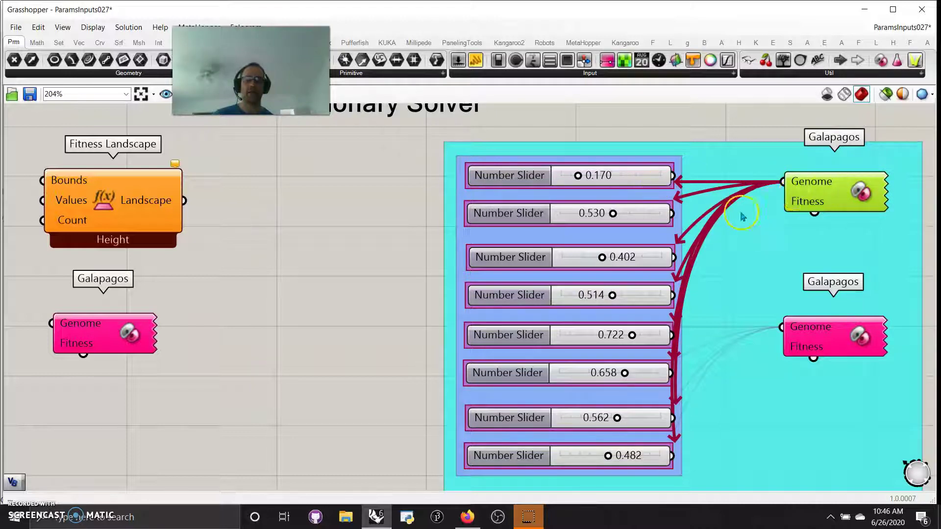
{"action": "right_click", "coordinate": [812, 190]}
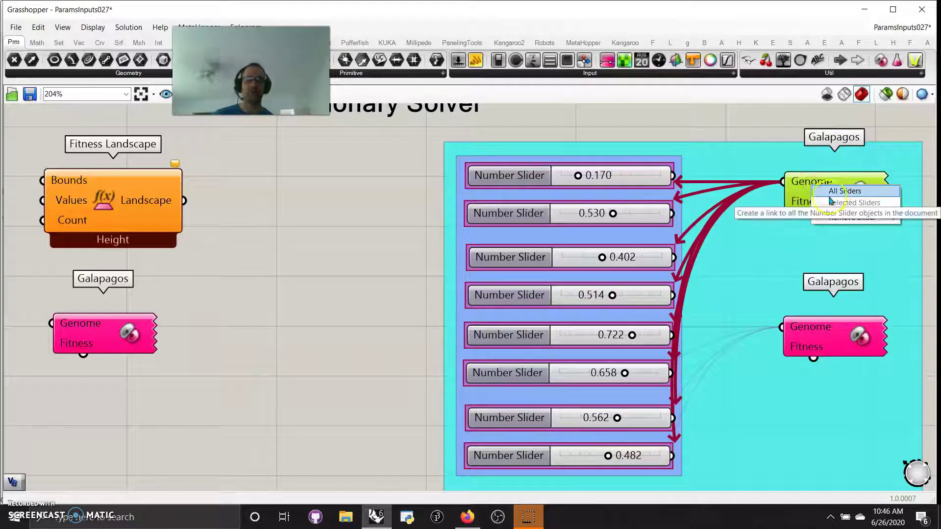
{"action": "left_click", "coordinate": [361, 333]}
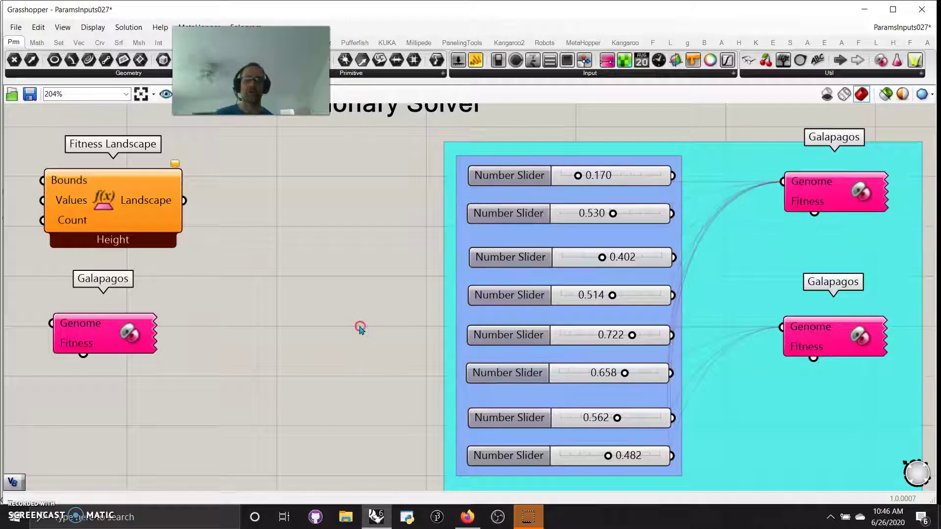
Select the four lowest number sliders and view the slider-linking options on the second grouped Galapagos genome without applying any.
{"action": "right_click_drag", "start_coordinate": [361, 329], "coordinate": [294, 253]}
{"action": "left_click", "coordinate": [504, 384]}
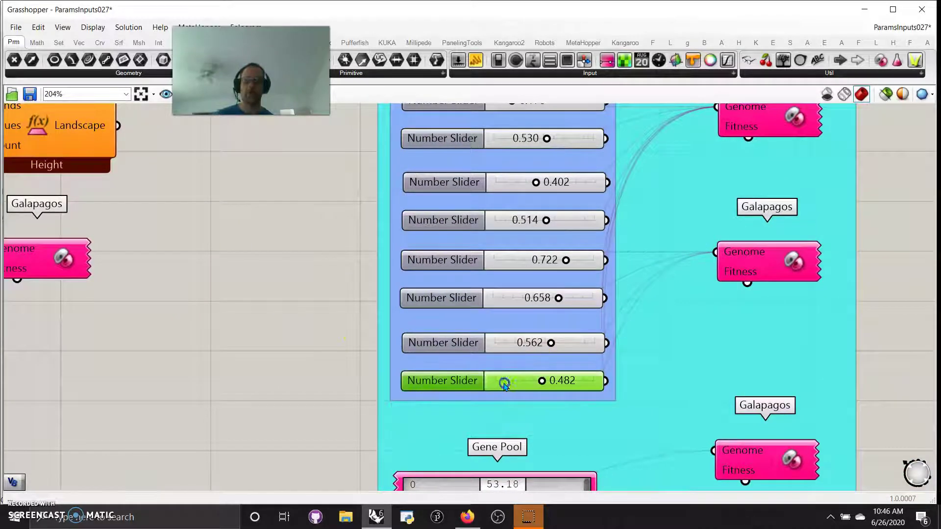
{"action": "left_click", "coordinate": [496, 349], "text": "shift"}
{"action": "left_click", "coordinate": [499, 313], "text": "shift"}
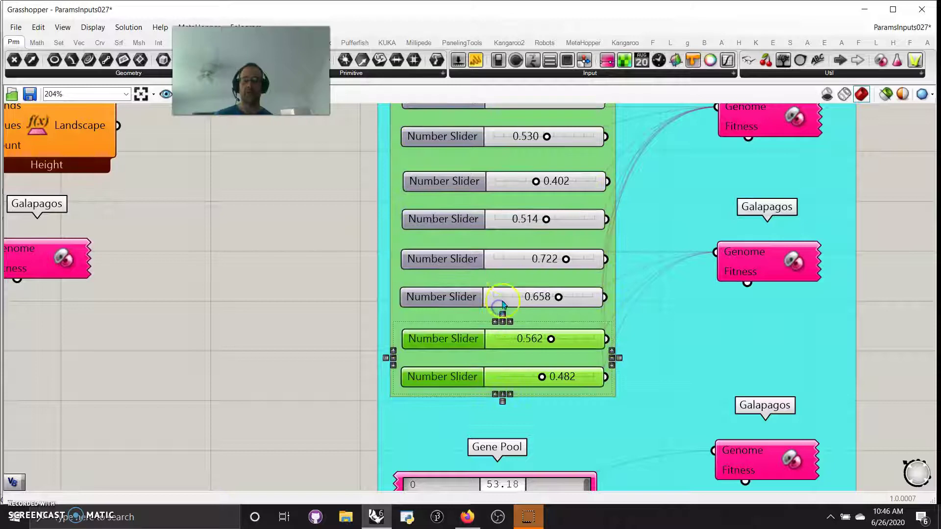
{"action": "left_click", "coordinate": [498, 304], "text": "shift"}
{"action": "left_click", "coordinate": [500, 267], "text": "shift"}
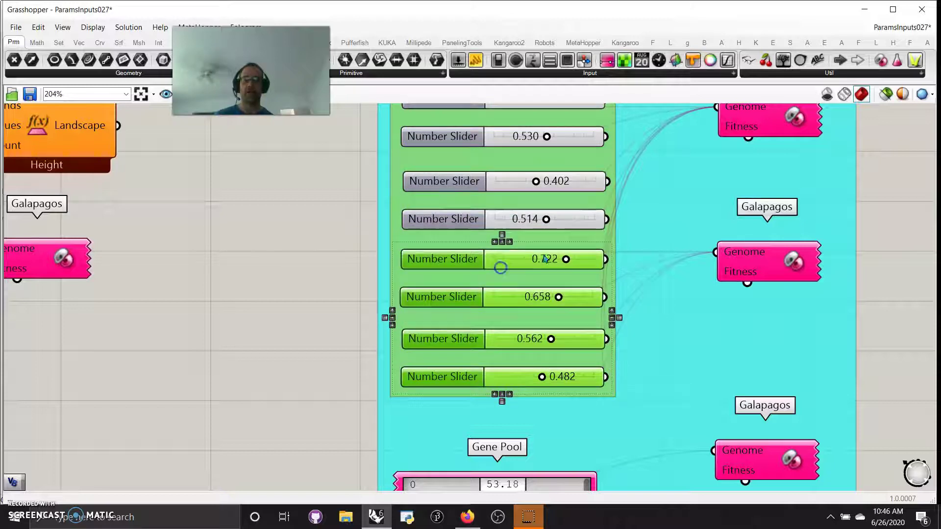
{"action": "right_click", "coordinate": [748, 256]}
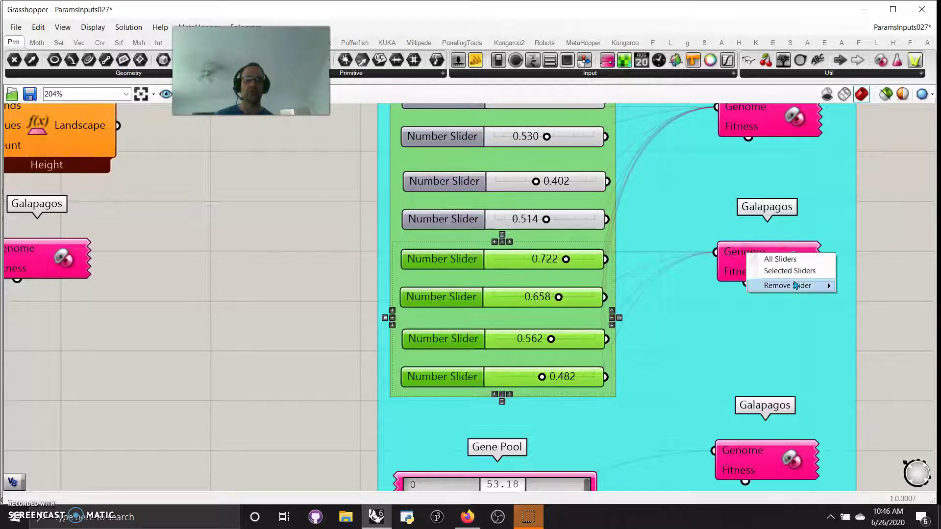
{"action": "left_click", "coordinate": [239, 345]}
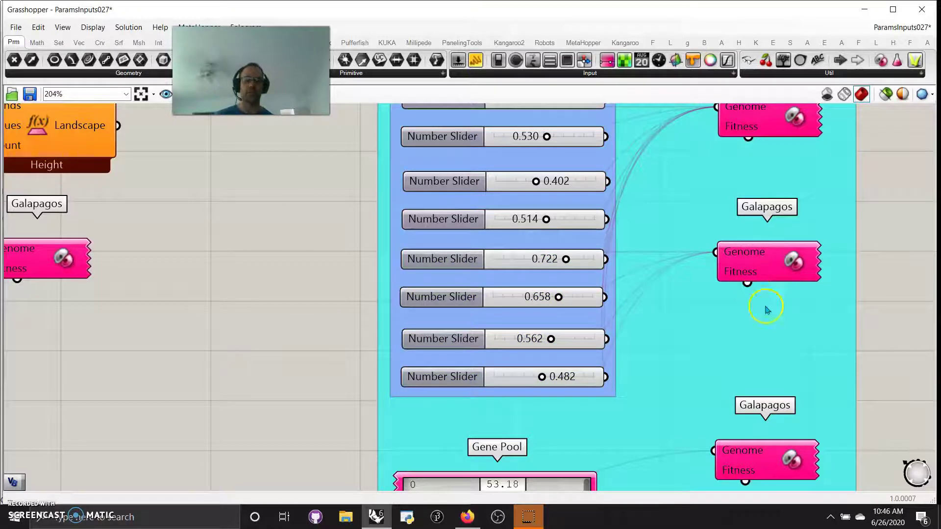
Select the Galapagos component beside the Gene Pool to inspect its genome link.
{"action": "right_click_drag", "start_coordinate": [329, 465], "coordinate": [255, 226]}
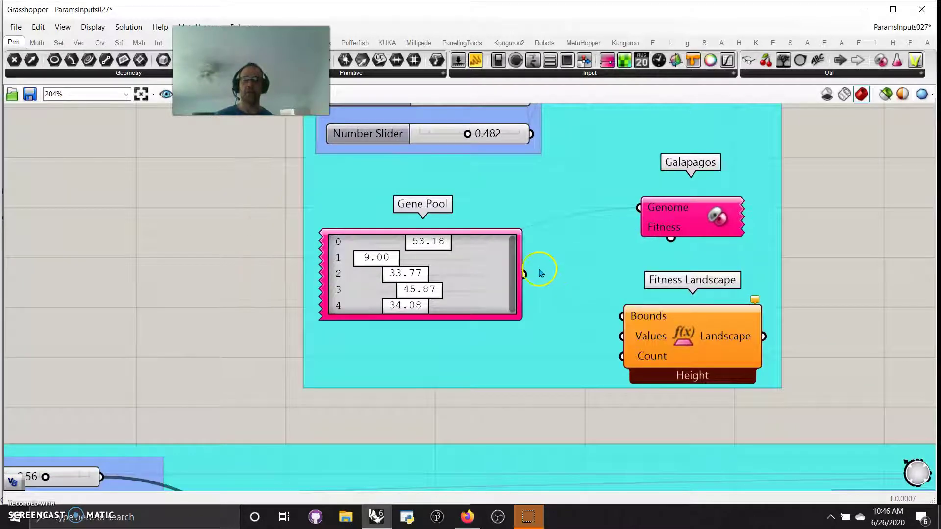
{"action": "left_click_drag", "start_coordinate": [676, 218], "coordinate": [682, 216]}
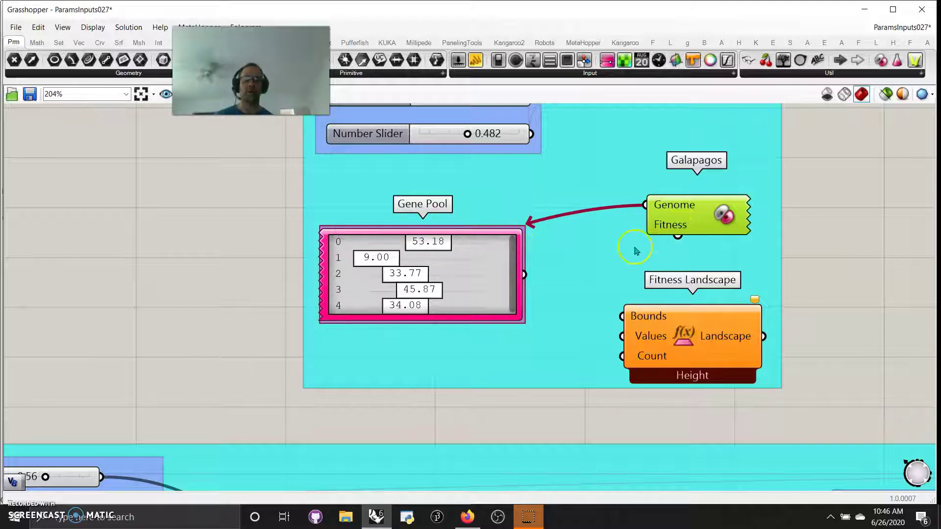
{"action": "scroll", "coordinate": [607, 282], "scroll_direction": "down", "scroll_amount": 2}
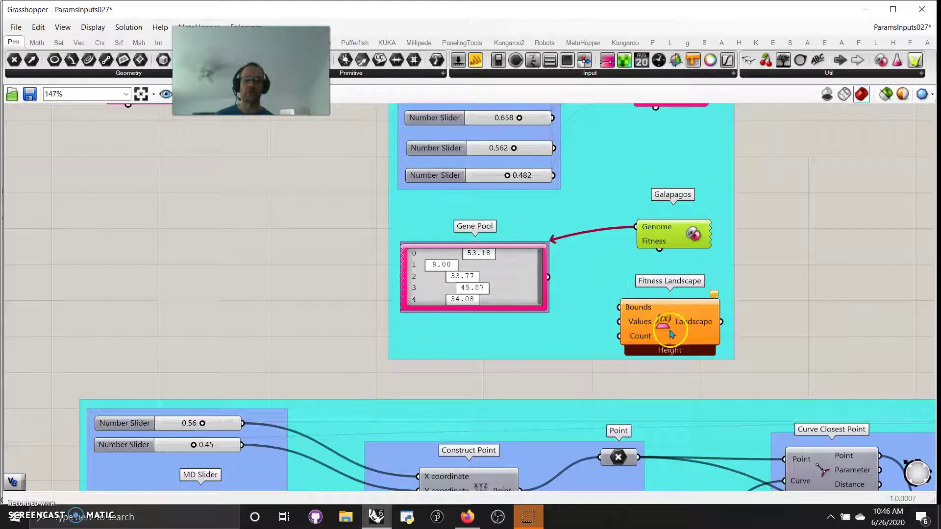
Narrow the Grasshopper window to half the screen beside Rhino, keeping the Input Generation Analysis group in view.
{"action": "right_click_drag", "start_coordinate": [646, 390], "coordinate": [551, 170]}
{"action": "scroll", "coordinate": [602, 270], "scroll_direction": "down", "scroll_amount": 6}
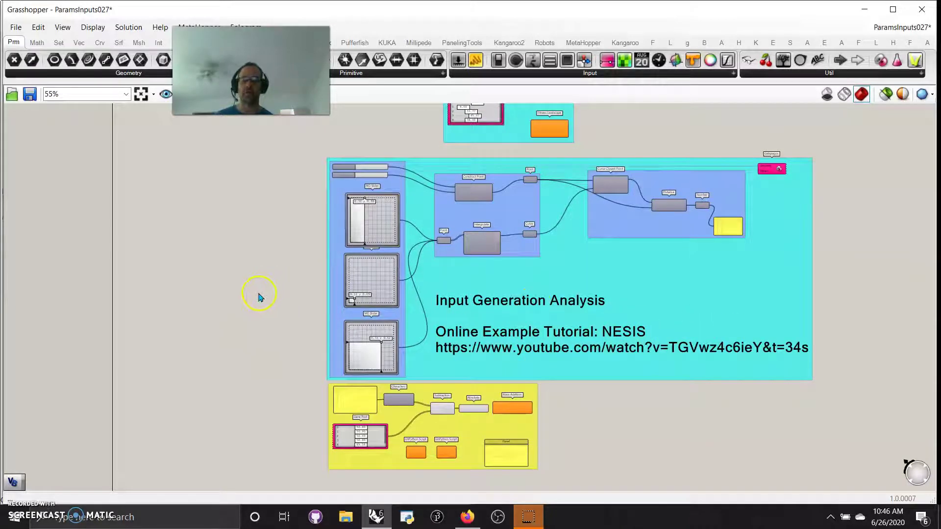
{"action": "right_click_drag", "start_coordinate": [260, 297], "coordinate": [210, 296]}
{"action": "scroll", "coordinate": [451, 265], "scroll_direction": "up", "scroll_amount": 3}
{"action": "right_click_drag", "start_coordinate": [455, 265], "coordinate": [379, 335]}
{"action": "left_click_drag", "start_coordinate": [4, 282], "coordinate": [435, 305]}
{"action": "right_click_drag", "start_coordinate": [195, 331], "coordinate": [174, 336]}
Maximize Rhino's Top viewport and zoom in near the origin.
{"action": "left_click", "coordinate": [66, 88]}
{"action": "left_click", "coordinate": [65, 90]}
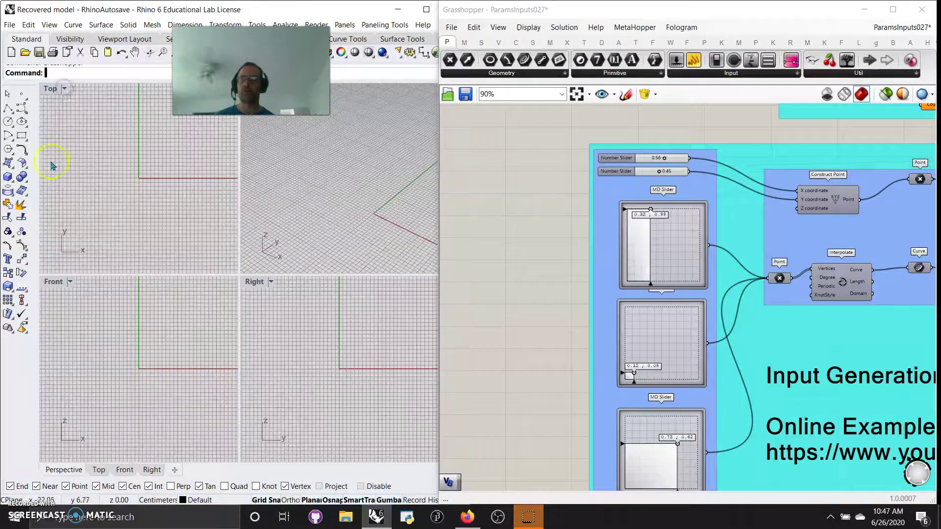
{"action": "double_click", "coordinate": [54, 90]}
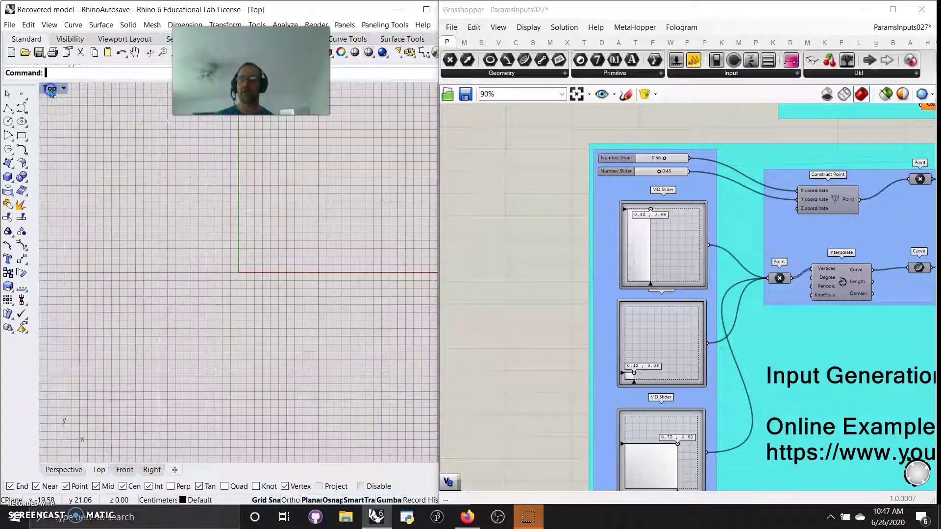
{"action": "scroll", "coordinate": [249, 265], "scroll_direction": "up", "scroll_amount": 5}
Turn preview on for all components in the Input Generation Analysis group and the yellow group below it.
{"action": "right_click_drag", "start_coordinate": [564, 337], "coordinate": [911, 280]}
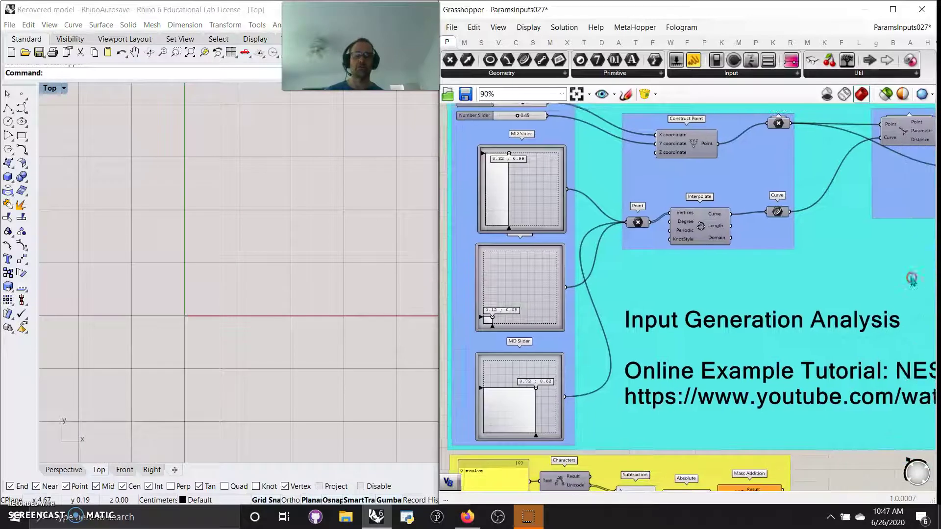
{"action": "scroll", "coordinate": [818, 302], "scroll_direction": "down", "scroll_amount": 6}
{"action": "left_click_drag", "start_coordinate": [859, 398], "coordinate": [581, 240]}
{"action": "right_click", "coordinate": [557, 265]}
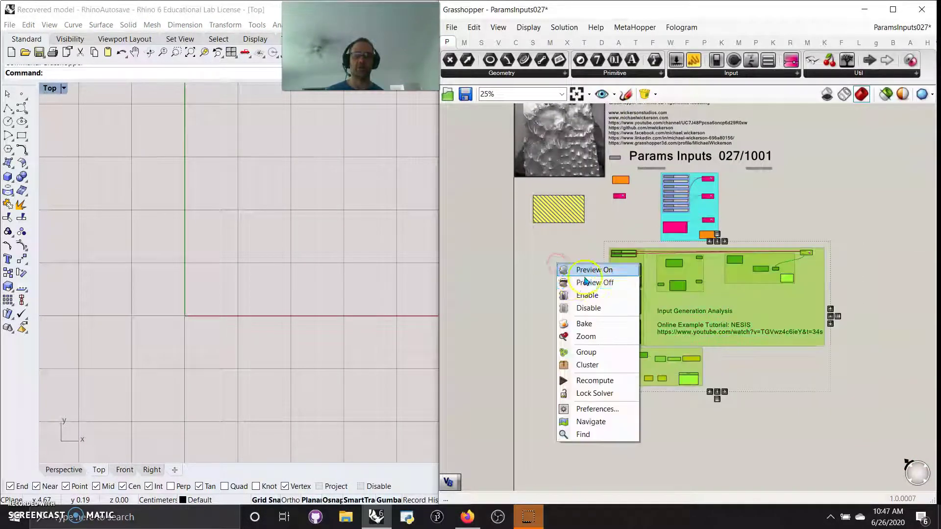
{"action": "left_click", "coordinate": [568, 270]}
{"action": "left_click", "coordinate": [208, 285]}
{"action": "left_click", "coordinate": [563, 275]}
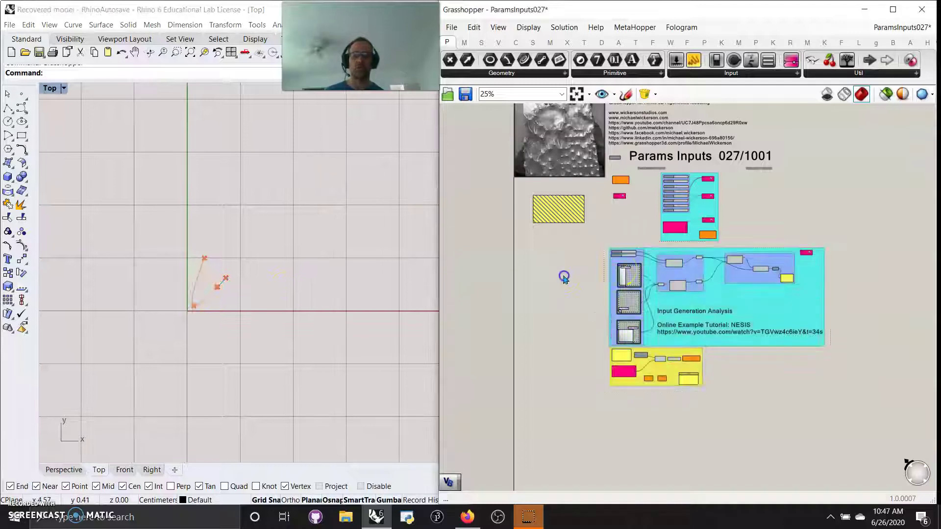
Select the Construct Point and Interpolate components in turn to identify their geometry in the Top viewport.
{"action": "scroll", "coordinate": [676, 284], "scroll_direction": "up", "scroll_amount": 5}
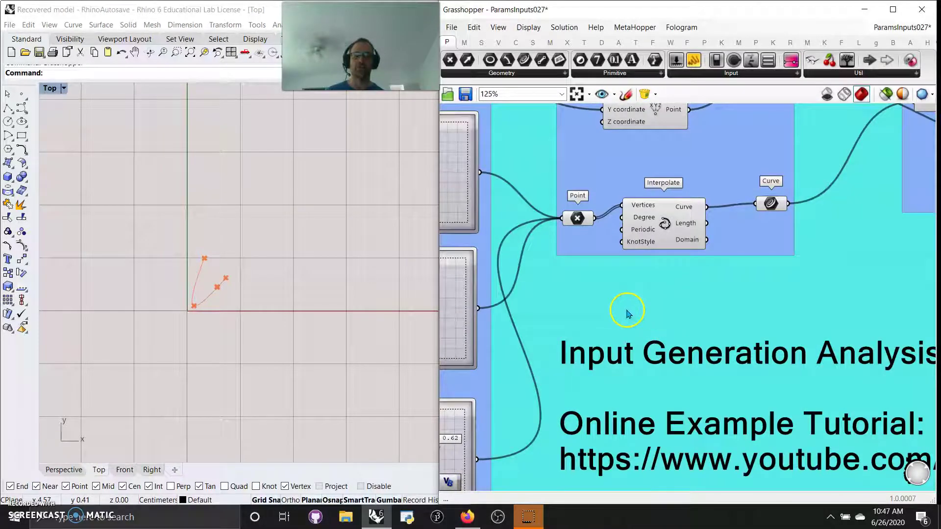
{"action": "right_click_drag", "start_coordinate": [618, 293], "coordinate": [709, 373]}
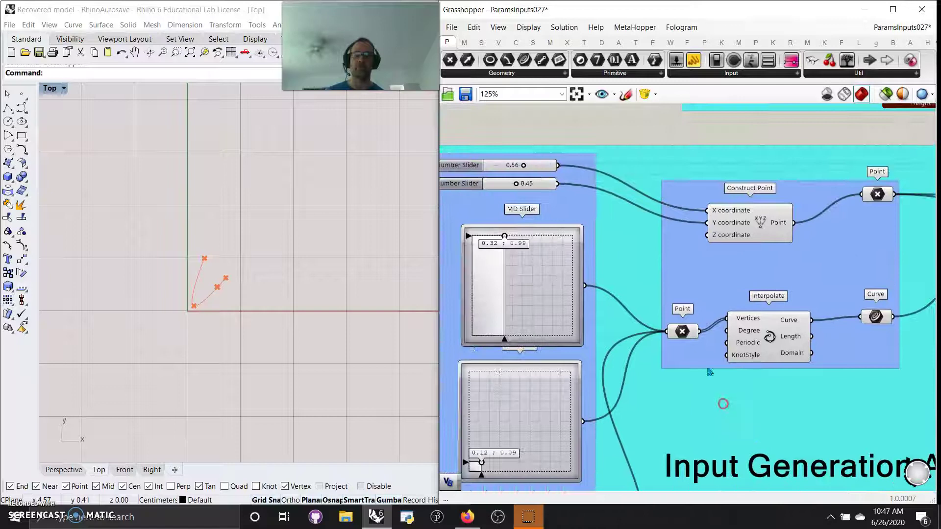
{"action": "left_click", "coordinate": [745, 224]}
{"action": "left_click", "coordinate": [768, 345]}
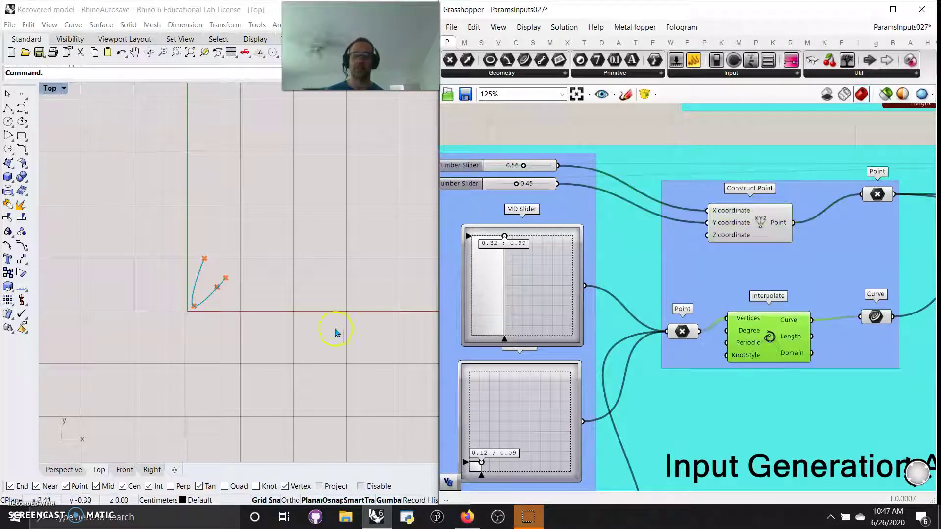
Set the upper MD Slider to about 0.35 ; 0.9 and the middle one to 0.4 ; 0.24 to reshape the interpolated curve.
{"action": "mouse_move", "coordinate": [507, 239]}
{"action": "left_mouse_down"}
{"action": "mouse_move", "coordinate": [517, 255]}
{"action": "mouse_move", "coordinate": [507, 246]}
{"action": "left_mouse_up"}
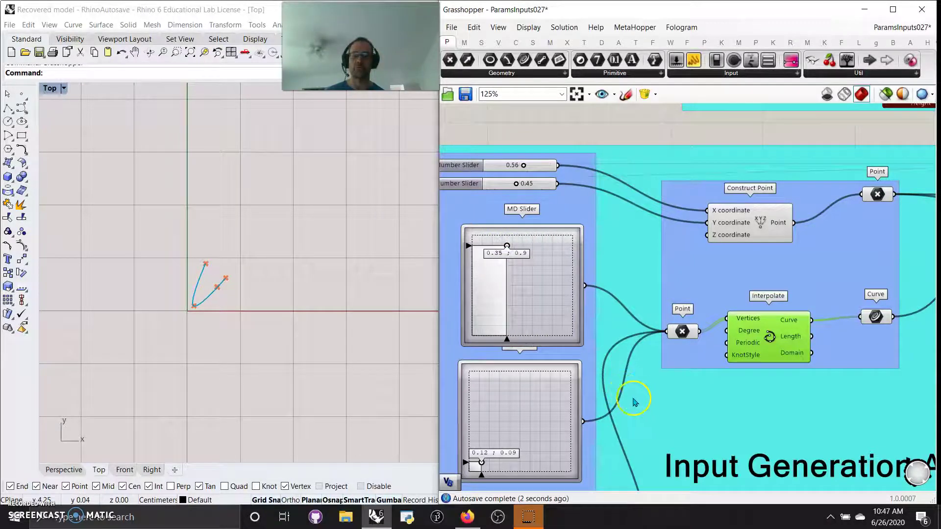
{"action": "right_click_drag", "start_coordinate": [623, 369], "coordinate": [646, 206]}
{"action": "left_click_drag", "start_coordinate": [521, 278], "coordinate": [466, 292]}
{"action": "scroll", "coordinate": [231, 309], "scroll_direction": "up", "scroll_amount": 5}
{"action": "right_click_drag", "start_coordinate": [229, 286], "coordinate": [312, 297]}
{"action": "left_click_drag", "start_coordinate": [511, 284], "coordinate": [504, 258]}
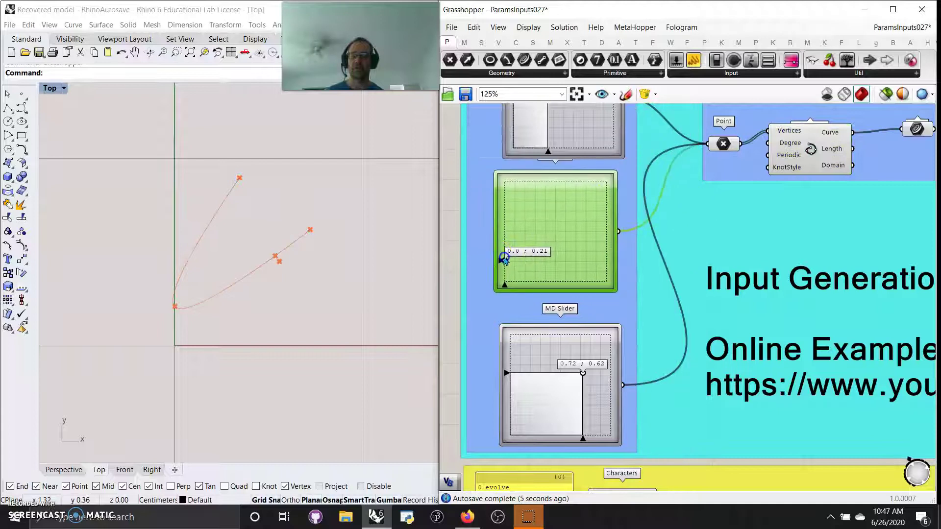
{"action": "left_click_drag", "start_coordinate": [580, 231], "coordinate": [545, 258]}
Examine the data flow from the sliders through Construct Point, Interpolate, Curve Closest Point and Distance to the Galapagos component.
{"action": "scroll", "coordinate": [609, 315], "scroll_direction": "down", "scroll_amount": 5}
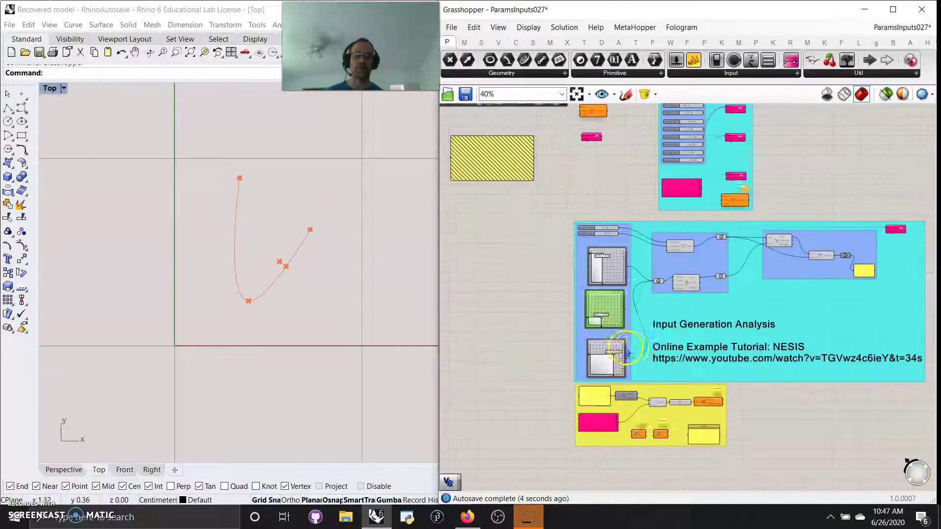
{"action": "scroll", "coordinate": [676, 343], "scroll_direction": "up", "scroll_amount": 5}
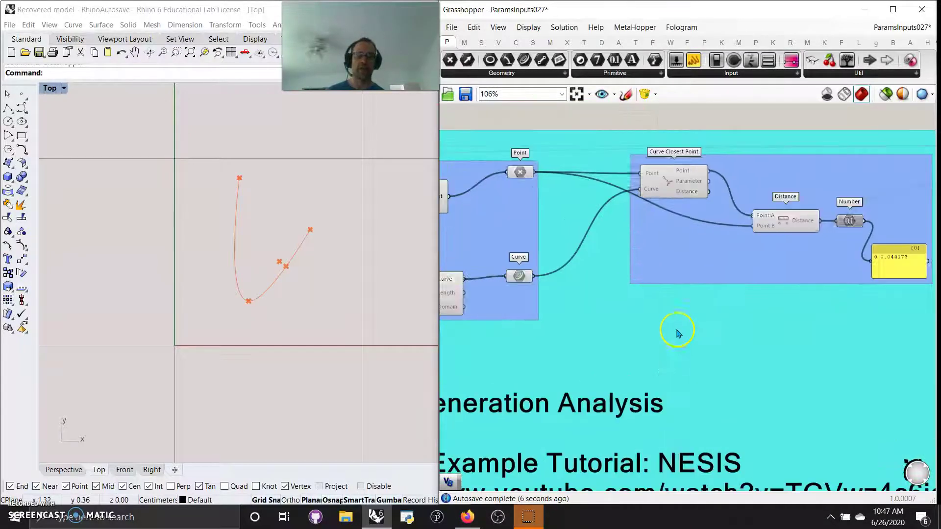
{"action": "right_click_drag", "start_coordinate": [777, 358], "coordinate": [782, 357]}
{"action": "right_click_drag", "start_coordinate": [763, 409], "coordinate": [767, 378]}
{"action": "right_click_drag", "start_coordinate": [536, 391], "coordinate": [747, 336]}
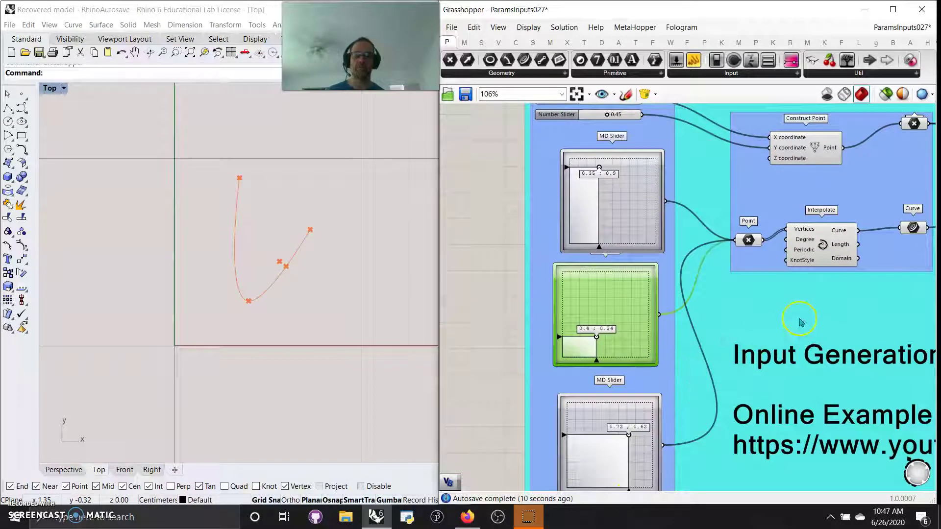
{"action": "right_click_drag", "start_coordinate": [798, 322], "coordinate": [580, 386]}
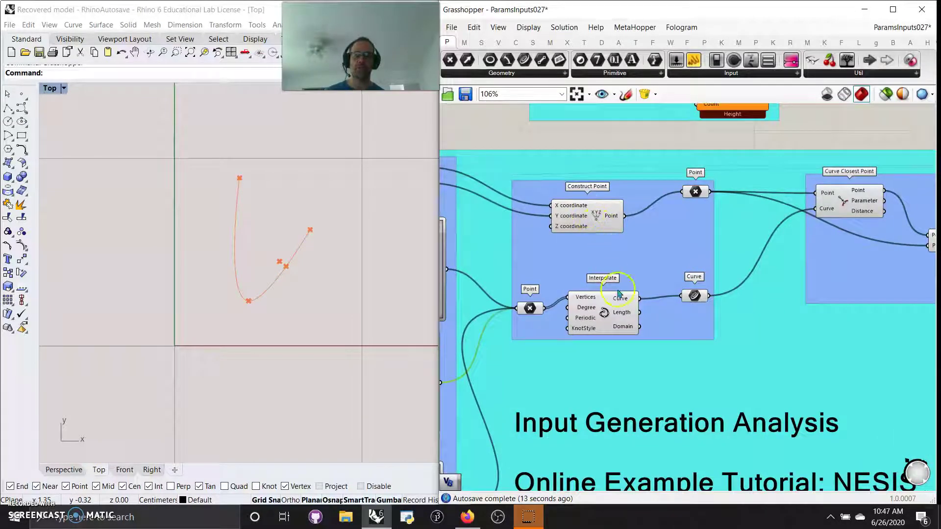
{"action": "right_click_drag", "start_coordinate": [746, 388], "coordinate": [542, 385]}
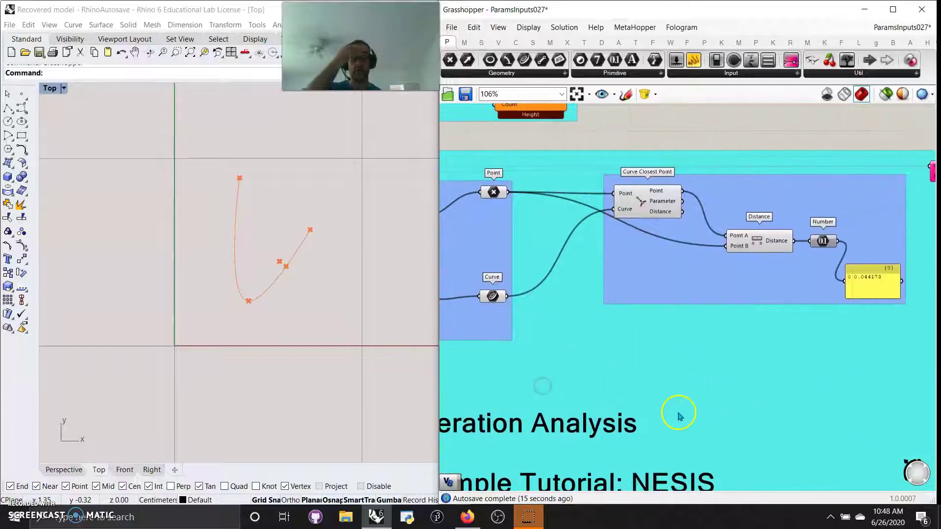
{"action": "right_click_drag", "start_coordinate": [678, 416], "coordinate": [674, 398]}
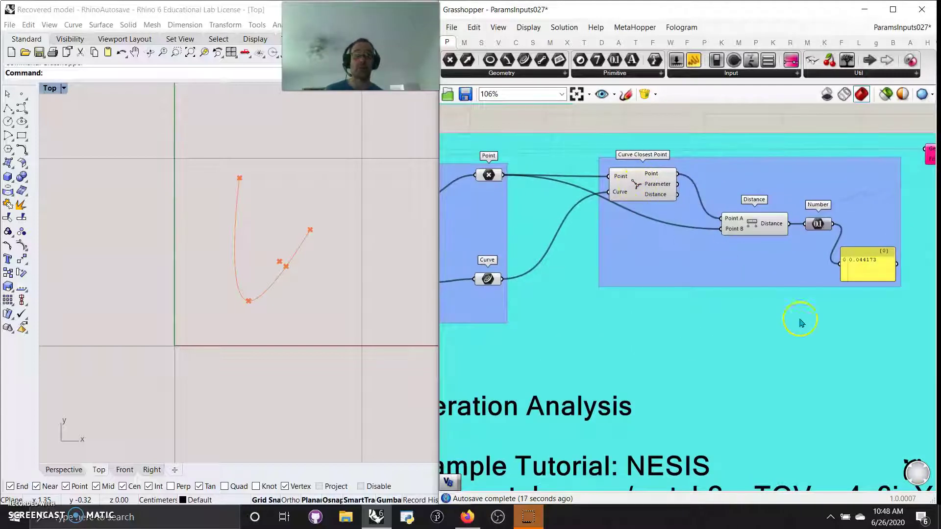
{"action": "right_click_drag", "start_coordinate": [797, 340], "coordinate": [661, 351]}
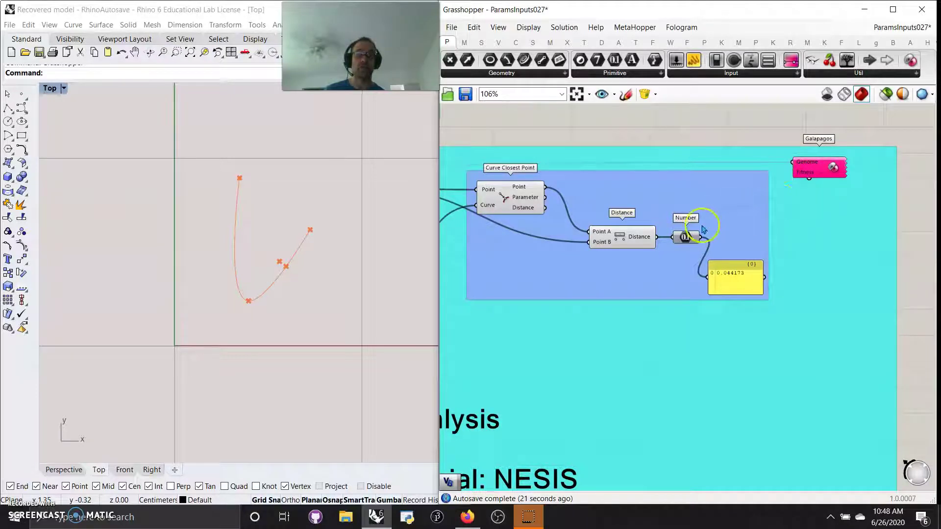
Nudge the Galapagos component beside the distance definition, open its editor and move the editor window clear of the screen edge.
{"action": "double_click", "coordinate": [833, 179]}
{"action": "mouse_move", "coordinate": [813, 173]}
{"action": "left_mouse_down"}
{"action": "mouse_move", "coordinate": [760, 190]}
{"action": "mouse_move", "coordinate": [809, 162]}
{"action": "left_mouse_up"}
{"action": "right_click_drag", "start_coordinate": [685, 165], "coordinate": [847, 232]}
{"action": "right_click_drag", "start_coordinate": [550, 285], "coordinate": [672, 298]}
{"action": "double_click", "coordinate": [741, 224]}
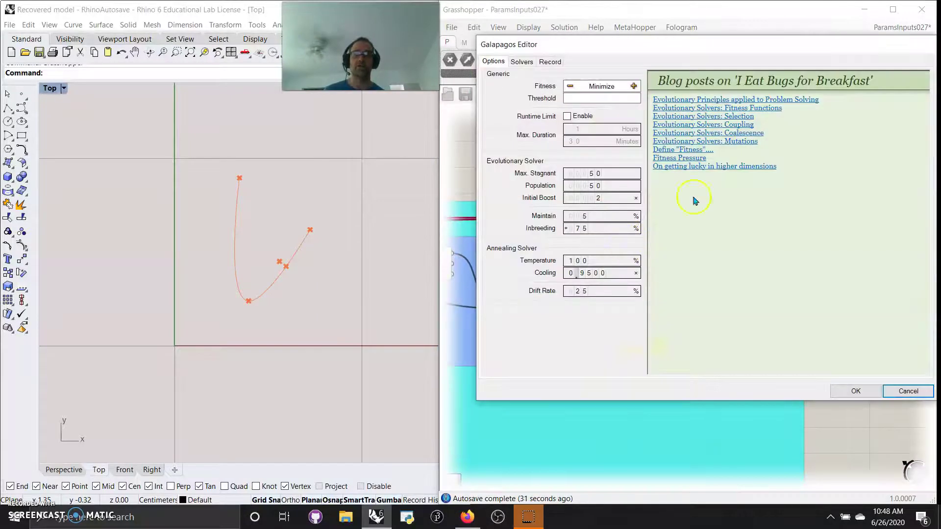
{"action": "left_click_drag", "start_coordinate": [831, 47], "coordinate": [675, 128]}
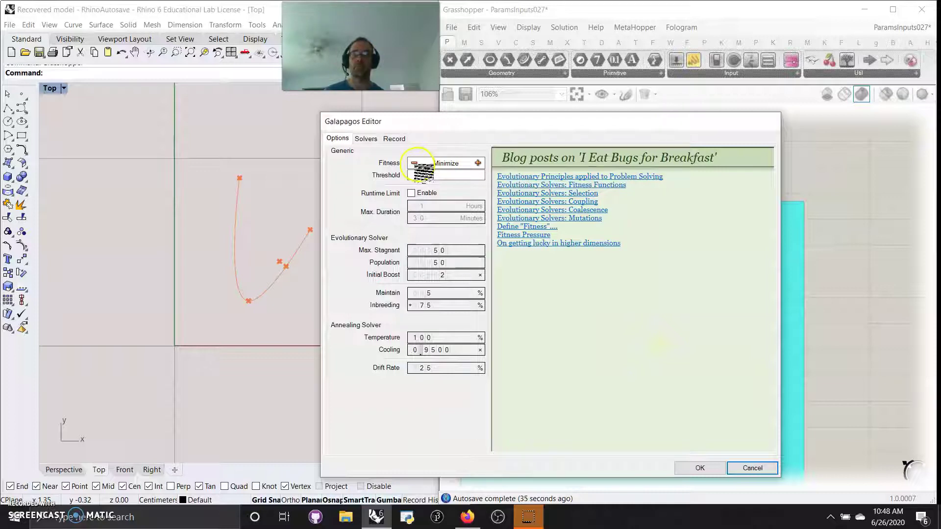
Run the evolutionary solver on the distance definition and stop it at about generation 12.
{"action": "left_click", "coordinate": [365, 139]}
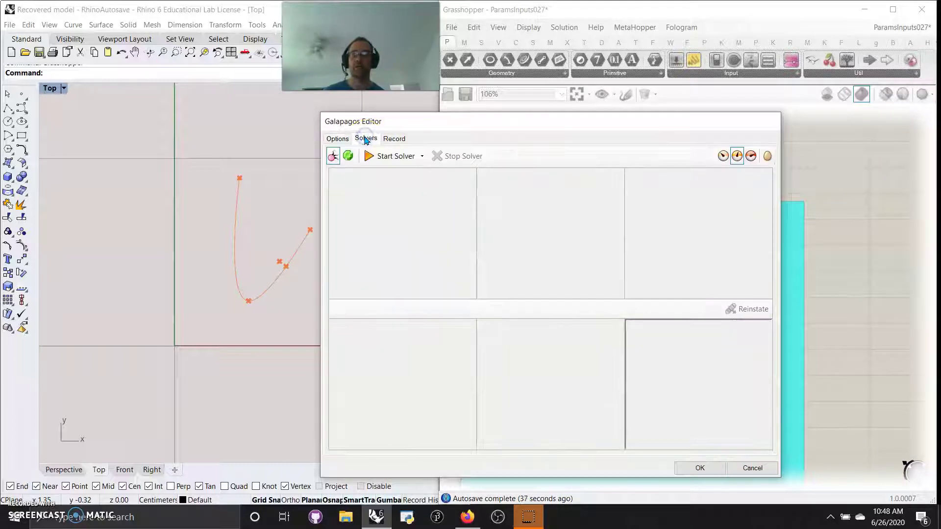
{"action": "left_click", "coordinate": [380, 156]}
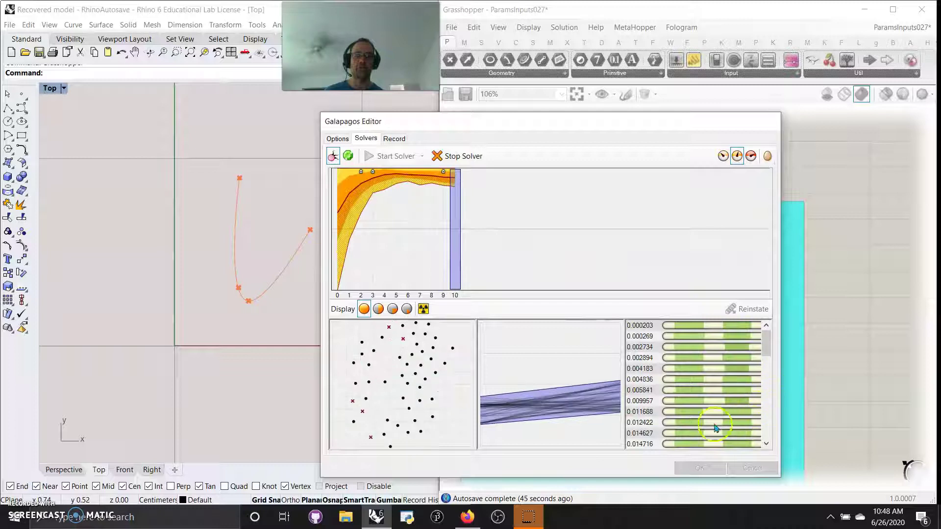
{"action": "left_click", "coordinate": [457, 156]}
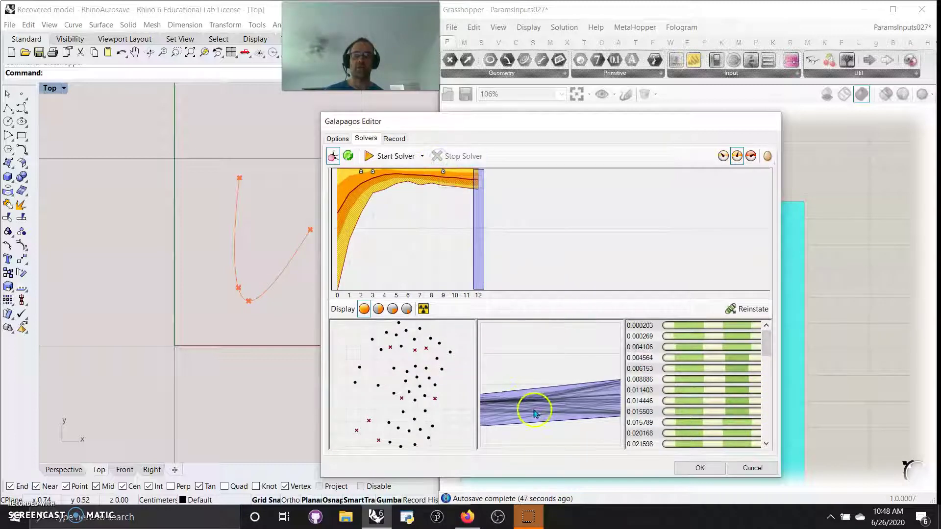
Reinstate the genomes with fitness 0.004106, 0.008886 and 0.015503 in turn to compare their point positions on the curve.
{"action": "left_click", "coordinate": [709, 327]}
{"action": "left_click", "coordinate": [706, 338]}
{"action": "left_click", "coordinate": [707, 347]}
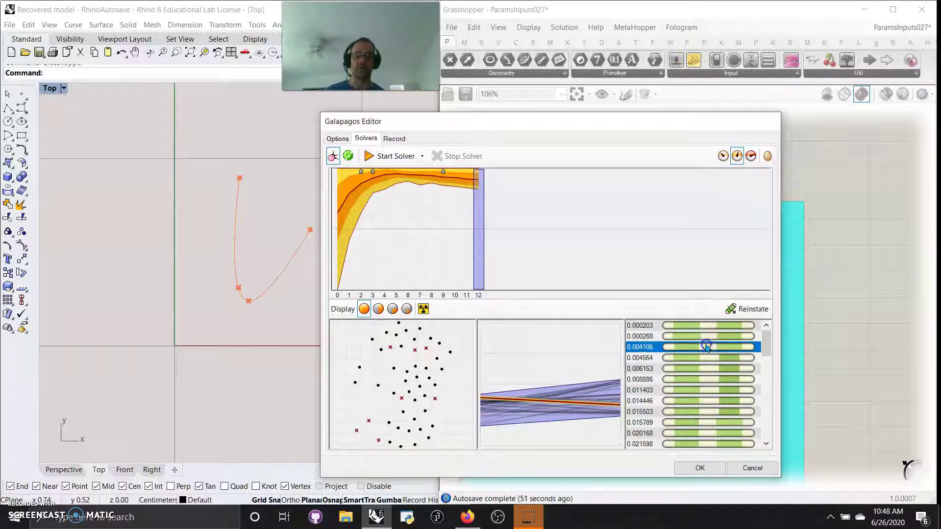
{"action": "left_click", "coordinate": [749, 308]}
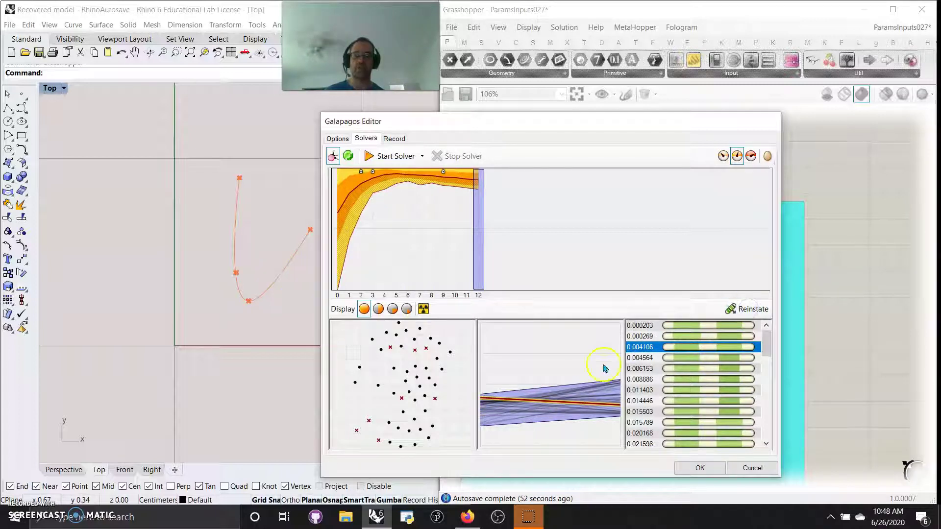
{"action": "left_click", "coordinate": [731, 381]}
{"action": "left_click", "coordinate": [745, 309]}
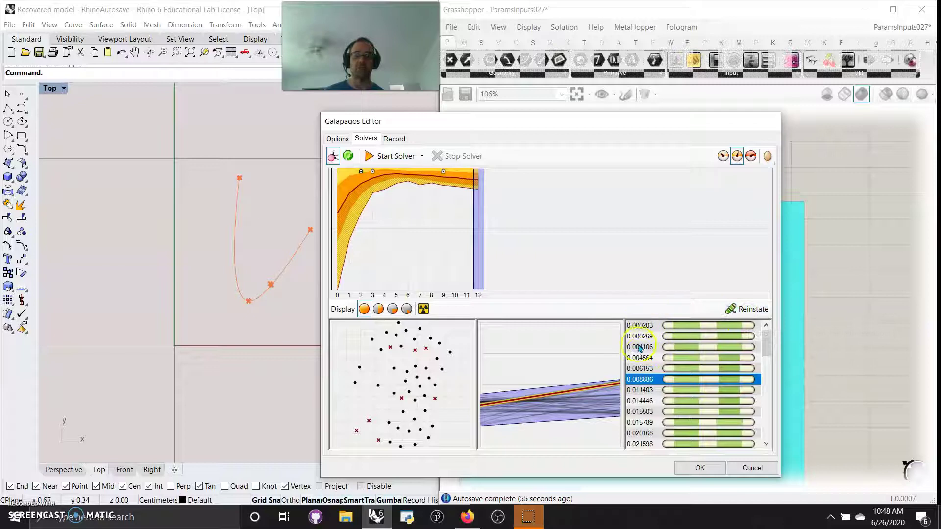
{"action": "left_click", "coordinate": [715, 413]}
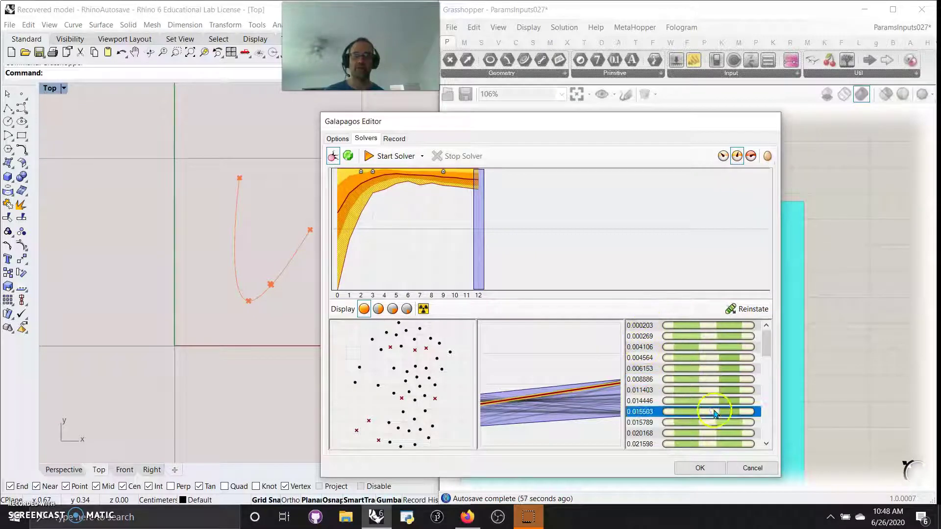
{"action": "left_click", "coordinate": [743, 309]}
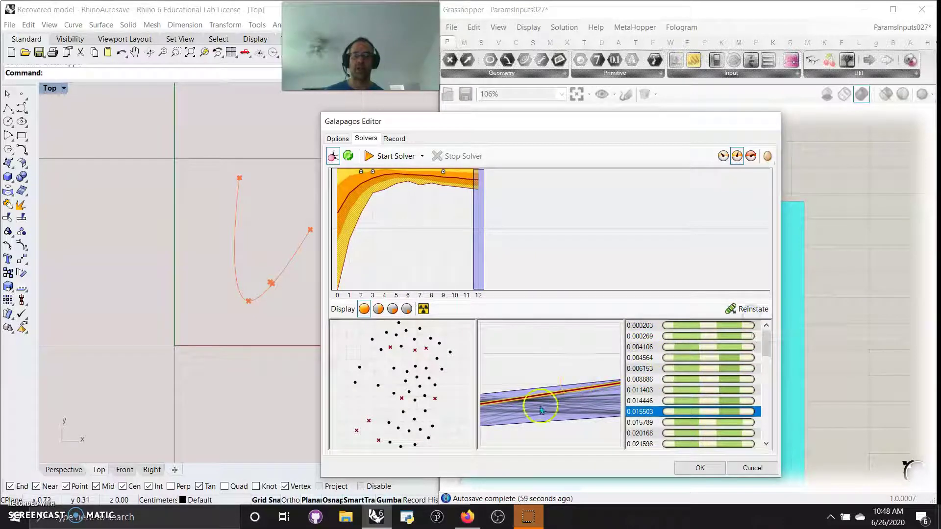
Inspect the genomes of generation 2 in the solver history and close the Galapagos Editor.
{"action": "left_click_drag", "start_coordinate": [474, 246], "coordinate": [360, 267]}
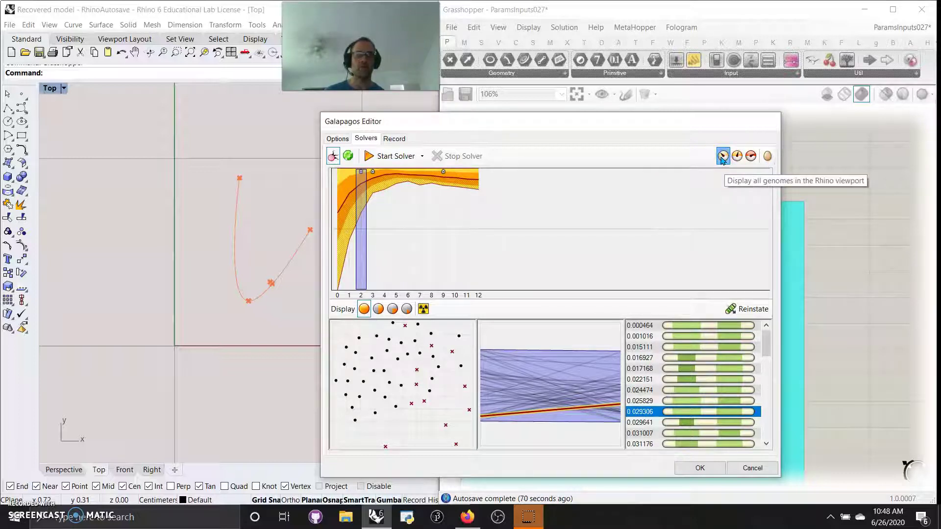
{"action": "left_click", "coordinate": [737, 156]}
{"action": "left_click_drag", "start_coordinate": [600, 124], "coordinate": [611, 45]}
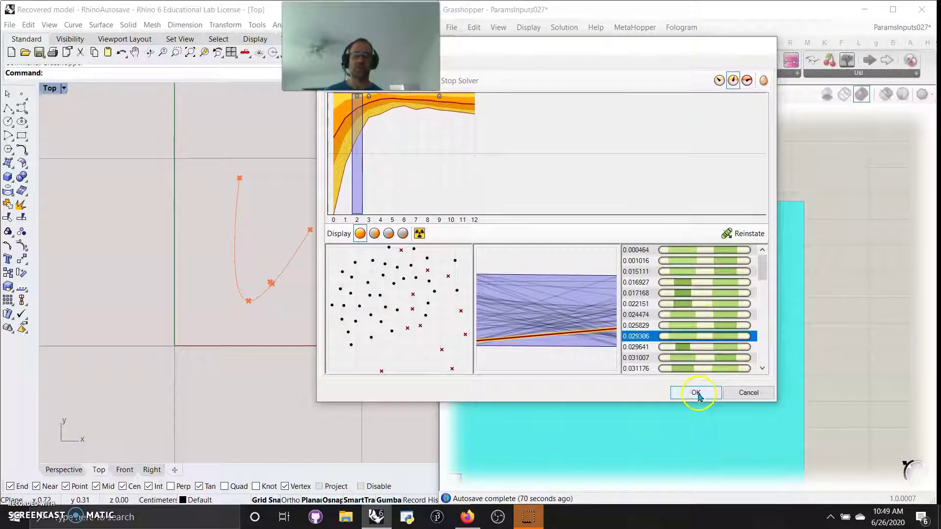
{"action": "left_click_drag", "start_coordinate": [596, 46], "coordinate": [603, 93]}
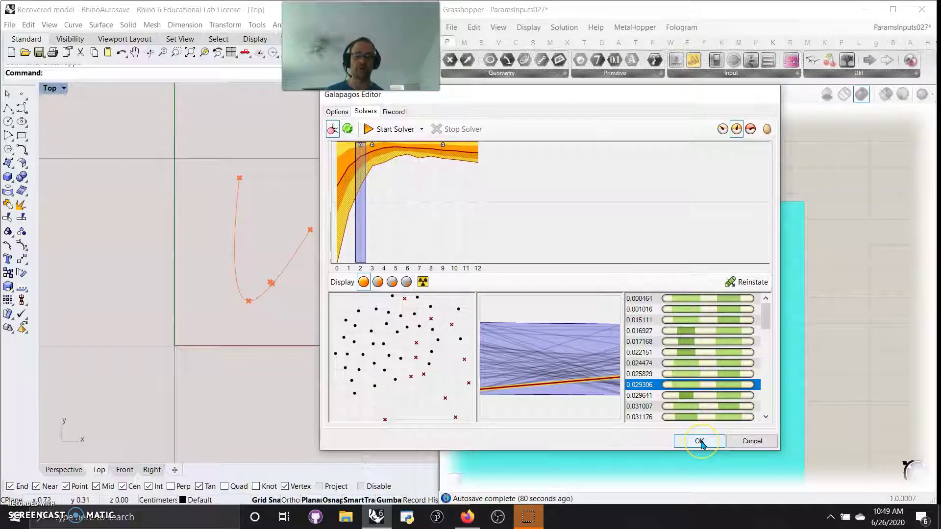
{"action": "left_click", "coordinate": [670, 269]}
{"action": "left_click", "coordinate": [700, 442]}
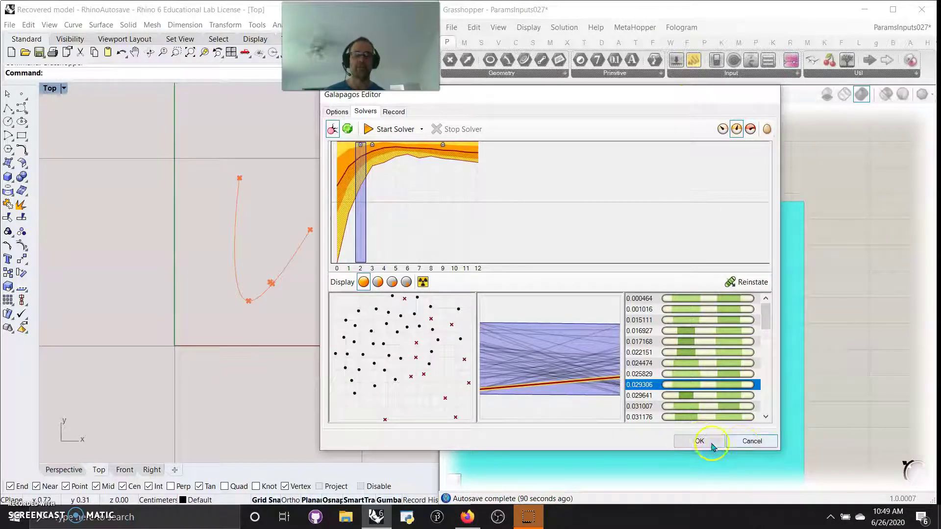
{"action": "left_click", "coordinate": [748, 442]}
Examine the yellow group with the evolve panel, Characters, Gene Pool, Subtraction, Absolute and Mass Addition components.
{"action": "right_click_drag", "start_coordinate": [613, 418], "coordinate": [740, 307]}
{"action": "scroll", "coordinate": [707, 295], "scroll_direction": "down", "scroll_amount": 2}
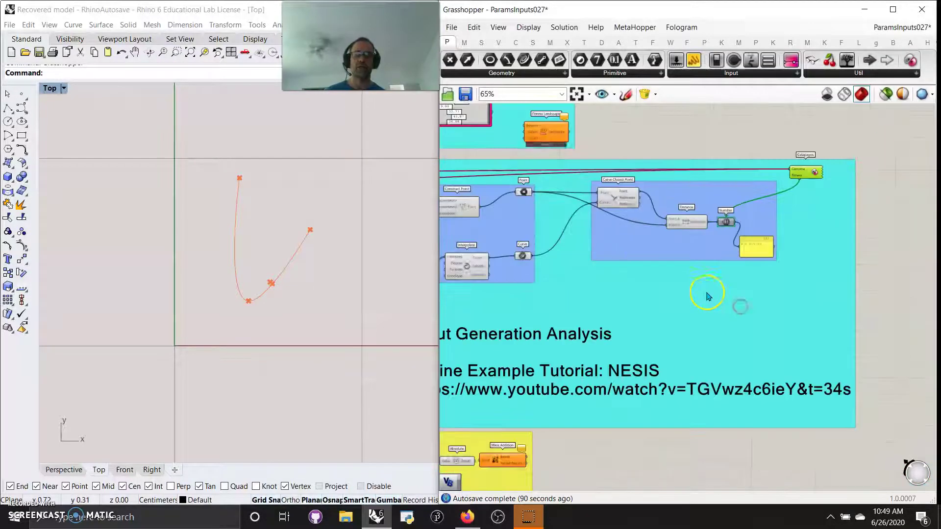
{"action": "scroll", "coordinate": [708, 295], "scroll_direction": "down", "scroll_amount": 2}
{"action": "right_click_drag", "start_coordinate": [676, 383], "coordinate": [771, 264]}
{"action": "scroll", "coordinate": [570, 347], "scroll_direction": "up", "scroll_amount": 4}
{"action": "right_click_drag", "start_coordinate": [570, 347], "coordinate": [632, 362]}
{"action": "scroll", "coordinate": [638, 381], "scroll_direction": "up", "scroll_amount": 2}
{"action": "left_click_drag", "start_coordinate": [719, 365], "coordinate": [721, 369]}
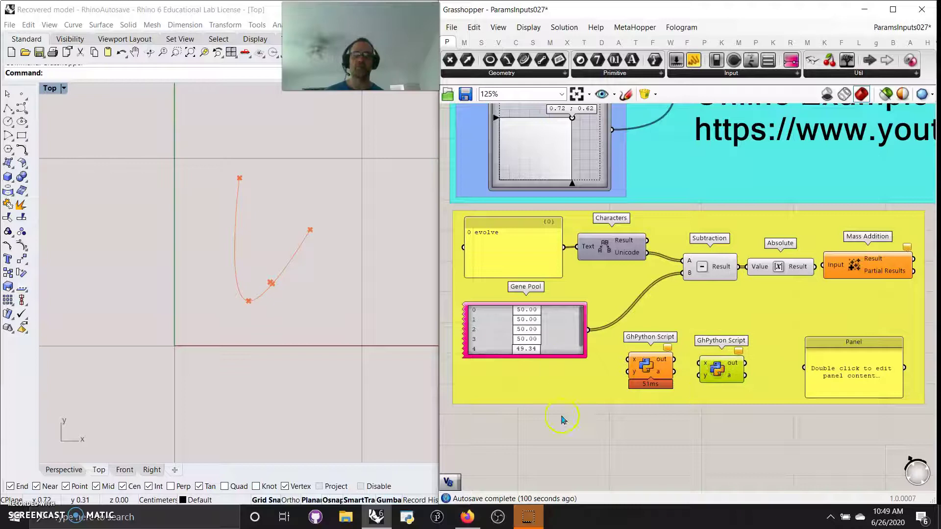
{"action": "scroll", "coordinate": [723, 182], "scroll_direction": "down", "scroll_amount": 8}
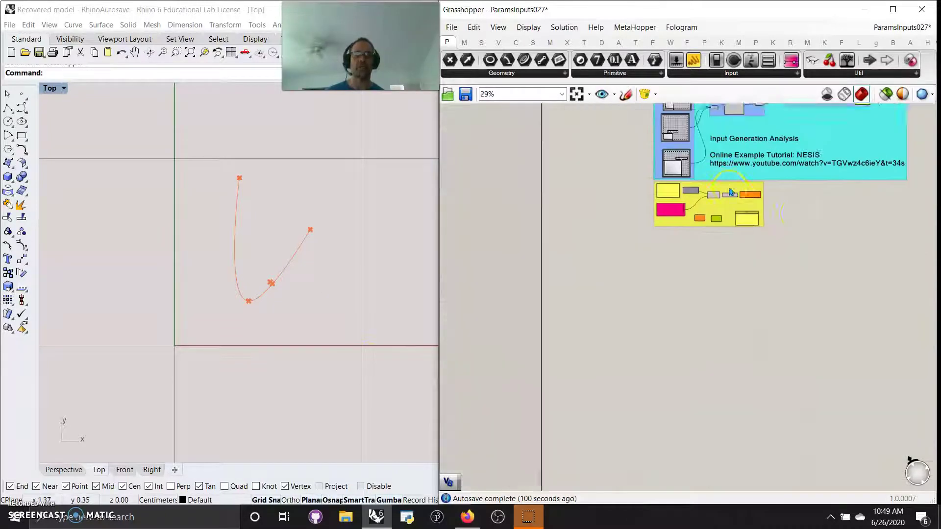
Select everything in the Input Generation Analysis group and widen the Grasshopper window to cover the full screen.
{"action": "right_click_drag", "start_coordinate": [805, 210], "coordinate": [713, 357]}
{"action": "left_click_drag", "start_coordinate": [847, 325], "coordinate": [549, 200]}
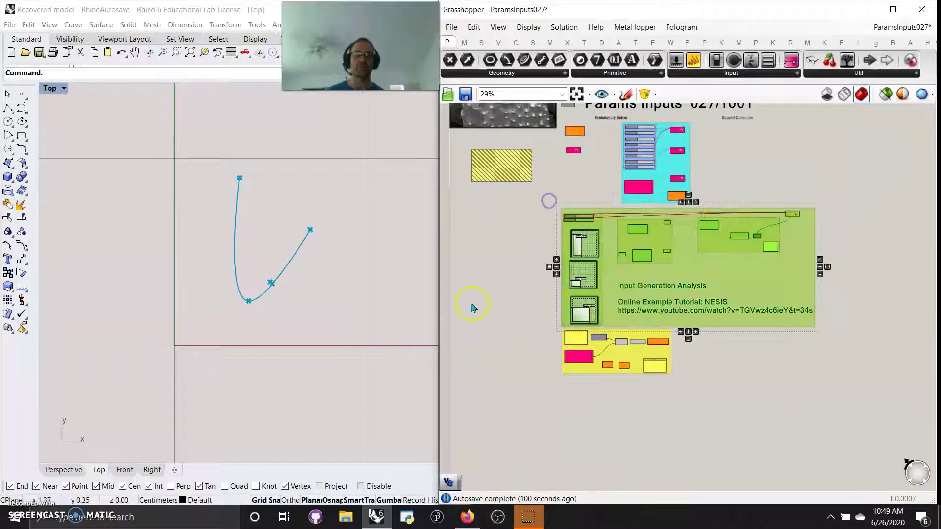
{"action": "left_click_drag", "start_coordinate": [438, 292], "coordinate": [4, 292]}
Shift the two GhPython Script components slightly upward inside the yellow group.
{"action": "right_click_drag", "start_coordinate": [315, 346], "coordinate": [534, 357]}
{"action": "scroll", "coordinate": [534, 358], "scroll_direction": "up", "scroll_amount": 5}
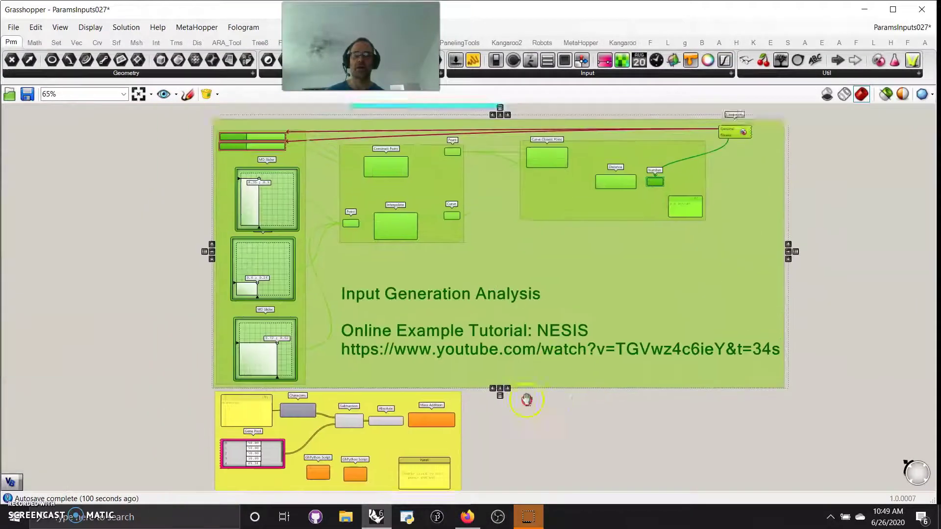
{"action": "right_click_drag", "start_coordinate": [580, 428], "coordinate": [659, 273]}
{"action": "scroll", "coordinate": [504, 316], "scroll_direction": "up", "scroll_amount": 7}
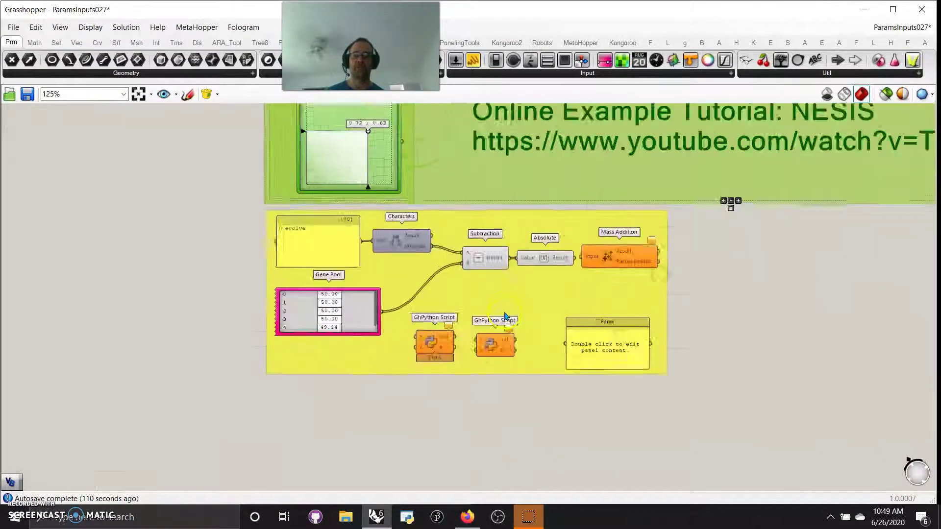
{"action": "right_click_drag", "start_coordinate": [492, 302], "coordinate": [582, 332]}
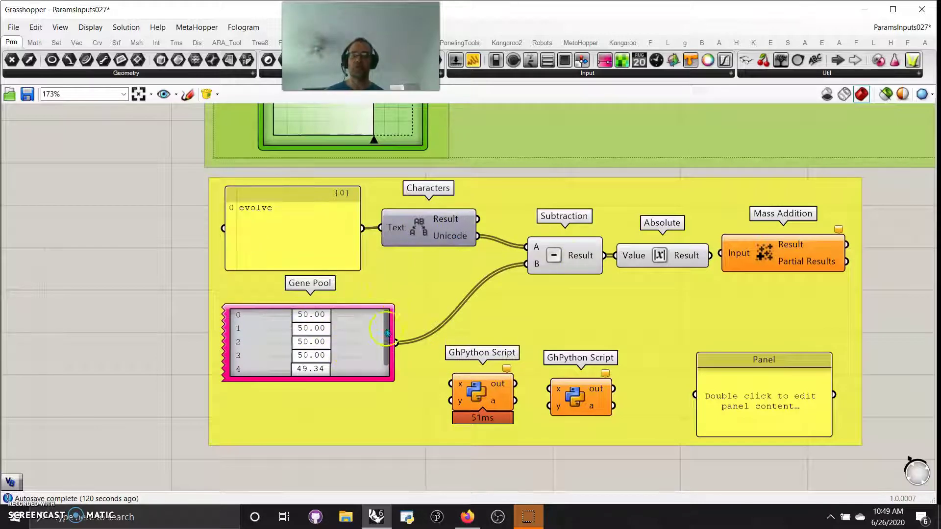
{"action": "left_click_drag", "start_coordinate": [481, 397], "coordinate": [476, 385]}
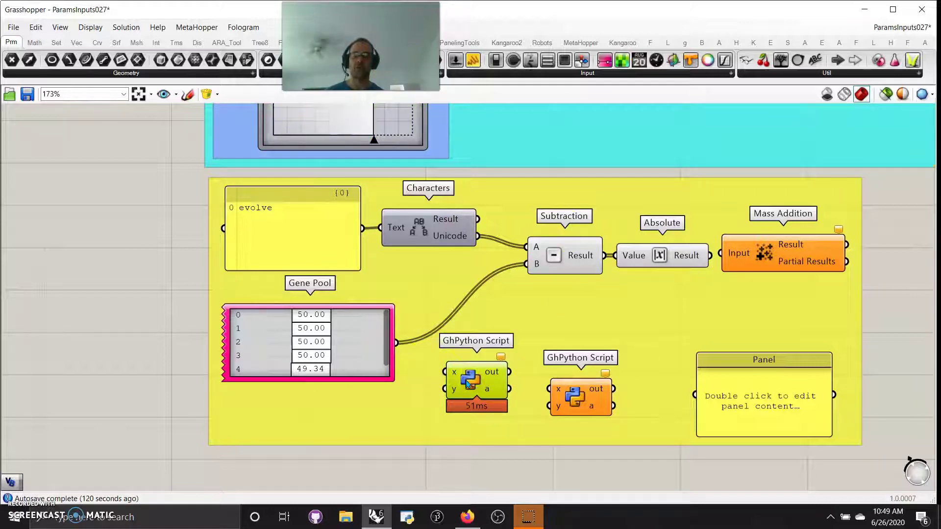
{"action": "left_click_drag", "start_coordinate": [577, 397], "coordinate": [579, 385]}
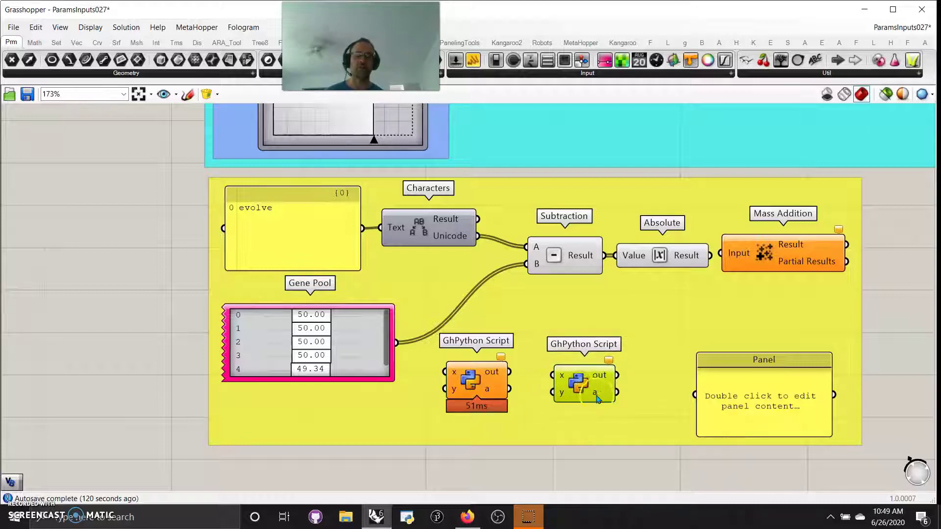
Place a new Galapagos component beside the yellow group and connect its Fitness to the Mass Addition Result.
{"action": "right_click_drag", "start_coordinate": [863, 312], "coordinate": [735, 353]}
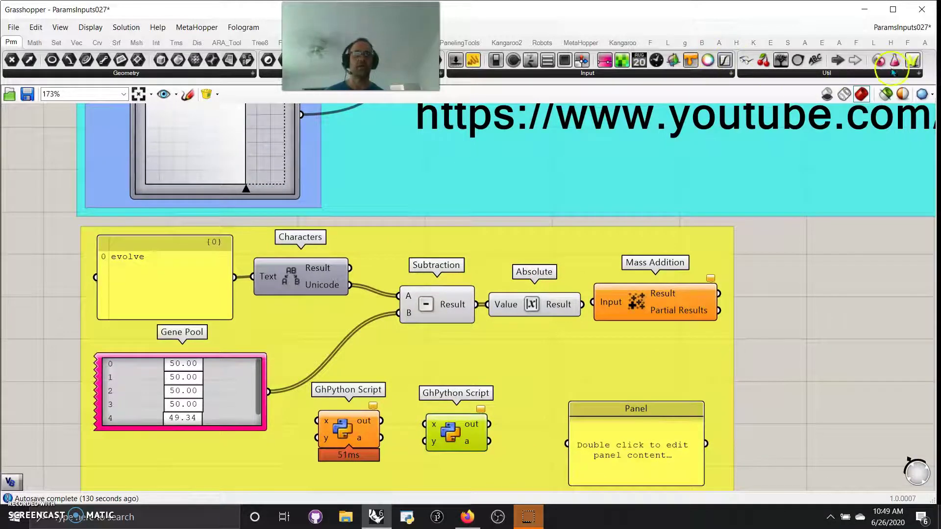
{"action": "left_click", "coordinate": [893, 72]}
{"action": "left_click_drag", "start_coordinate": [841, 240], "coordinate": [717, 294]}
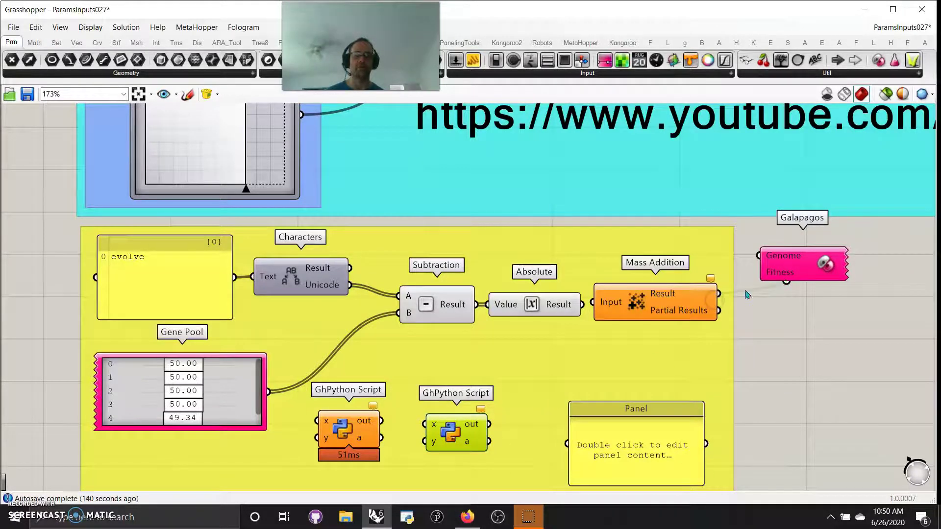
Connect the new Galapagos component's Genome to the Gene Pool and randomize the Gene Pool by 100%.
{"action": "left_click_drag", "start_coordinate": [804, 264], "coordinate": [217, 278]}
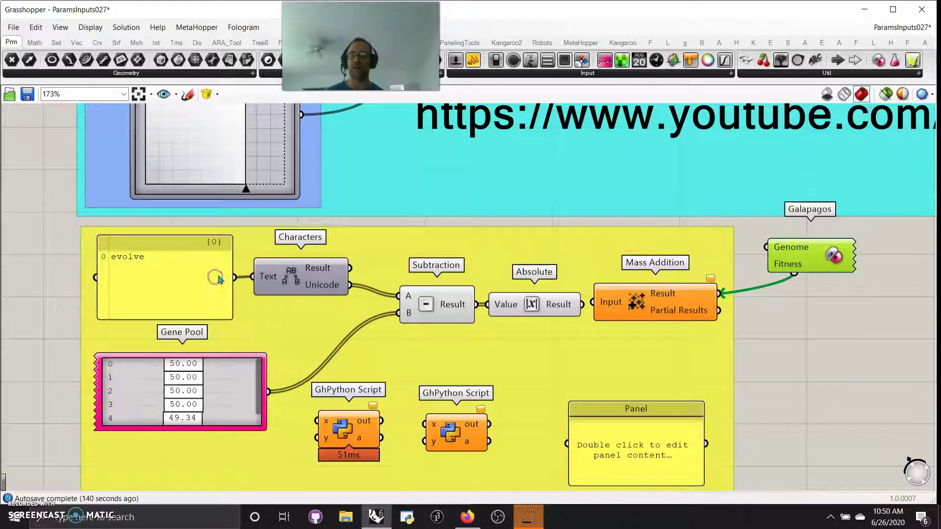
{"action": "left_click_drag", "start_coordinate": [767, 248], "coordinate": [327, 267]}
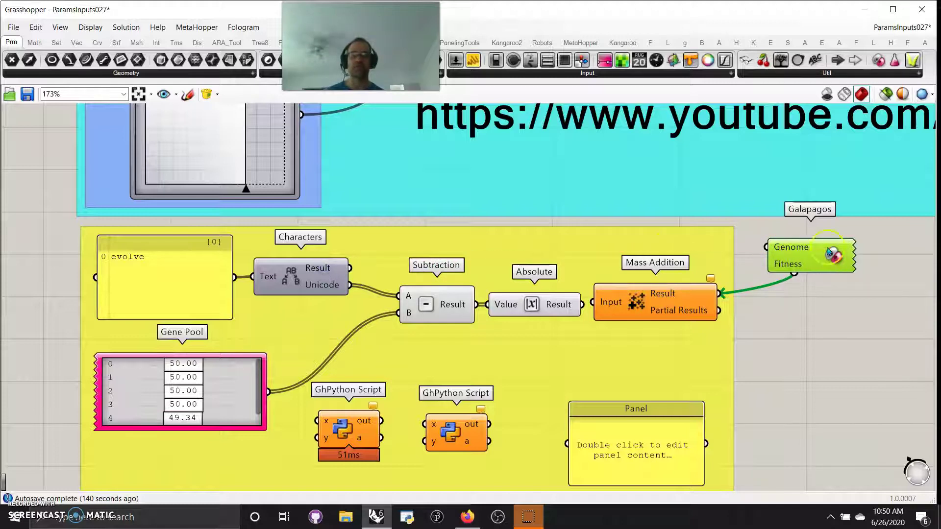
{"action": "left_click_drag", "start_coordinate": [768, 248], "coordinate": [249, 375]}
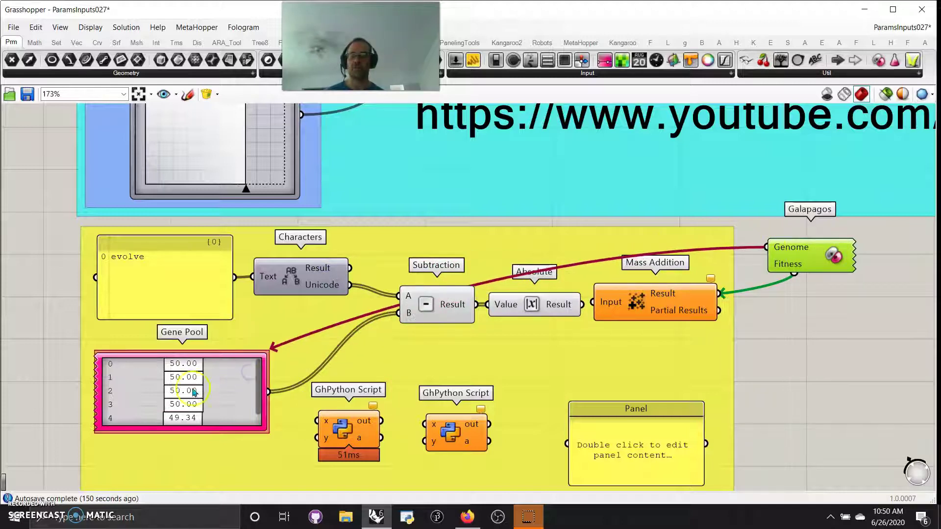
{"action": "right_click", "coordinate": [219, 406]}
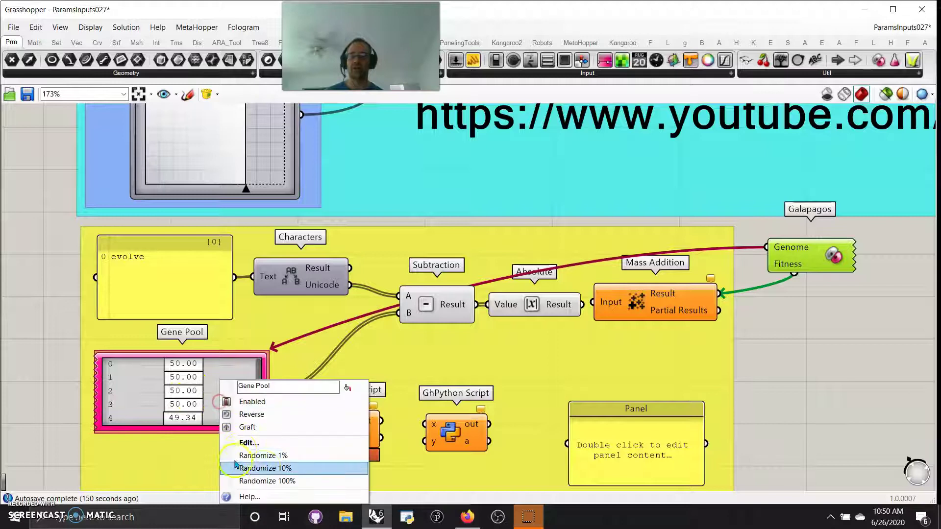
{"action": "left_click", "coordinate": [268, 479]}
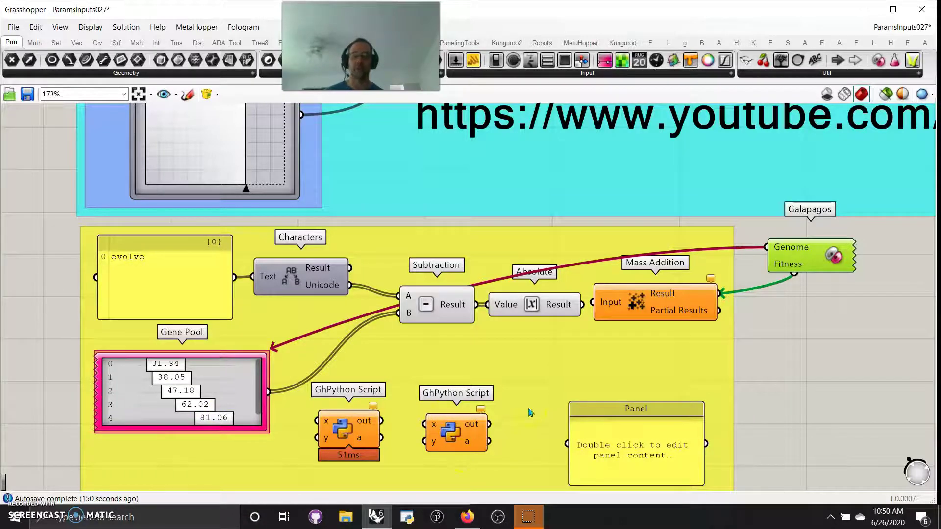
Set the new Galapagos component's fitness to Minimize and start its evolutionary solver.
{"action": "double_click", "coordinate": [837, 257]}
{"action": "left_click", "coordinate": [570, 121]}
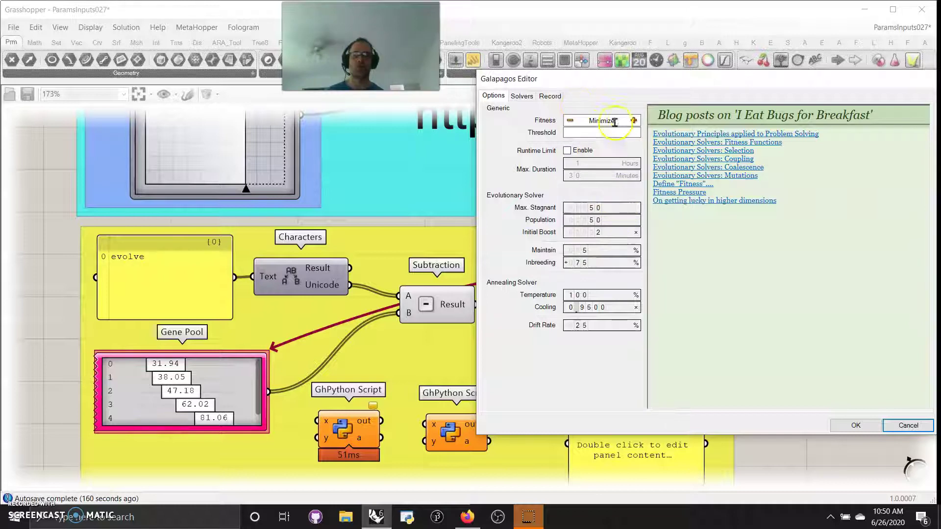
{"action": "left_click", "coordinate": [522, 95]}
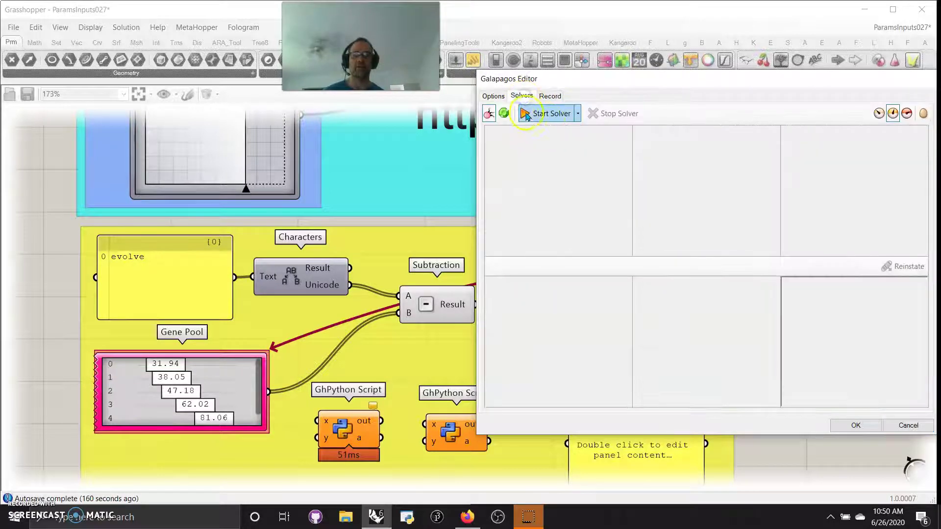
{"action": "left_click", "coordinate": [527, 112]}
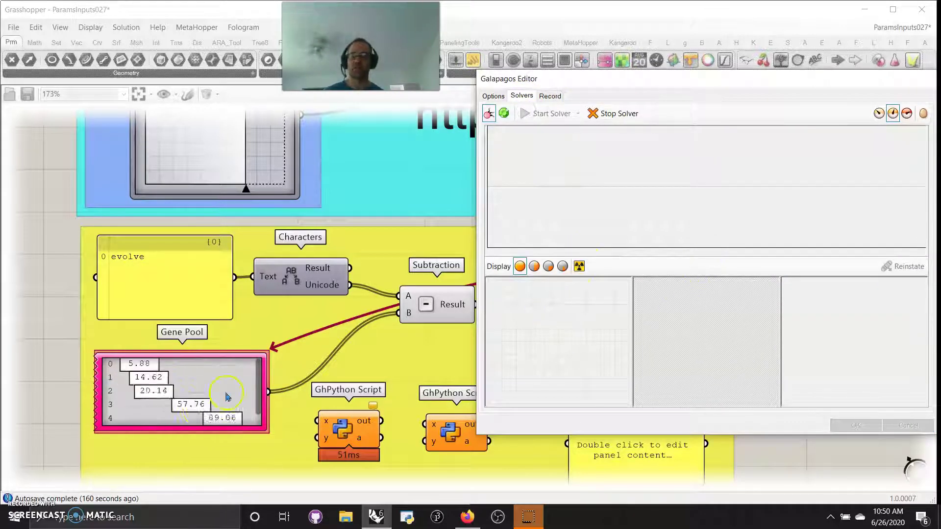